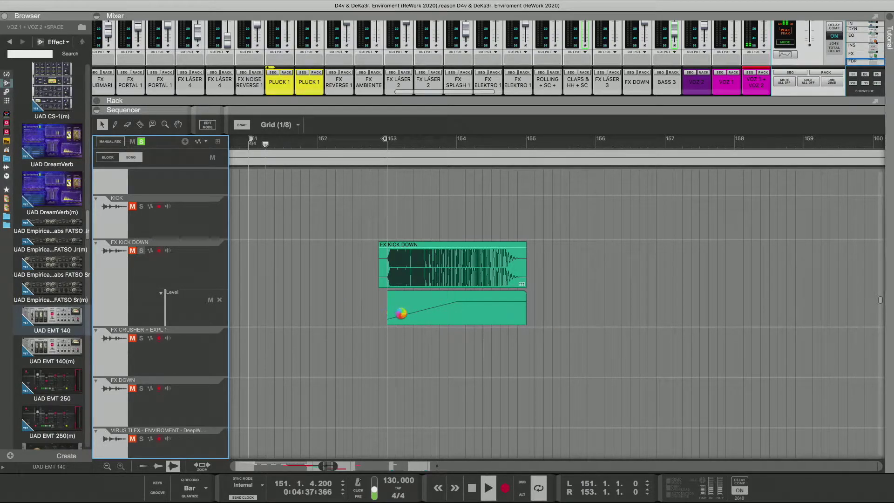
# Step: Extend the Level automation clip of the FX KICK DOWN track back to the audio clip's start at position 152.4.3.0
pyautogui.moveTo(387, 307); pyautogui.dragTo(379, 307)
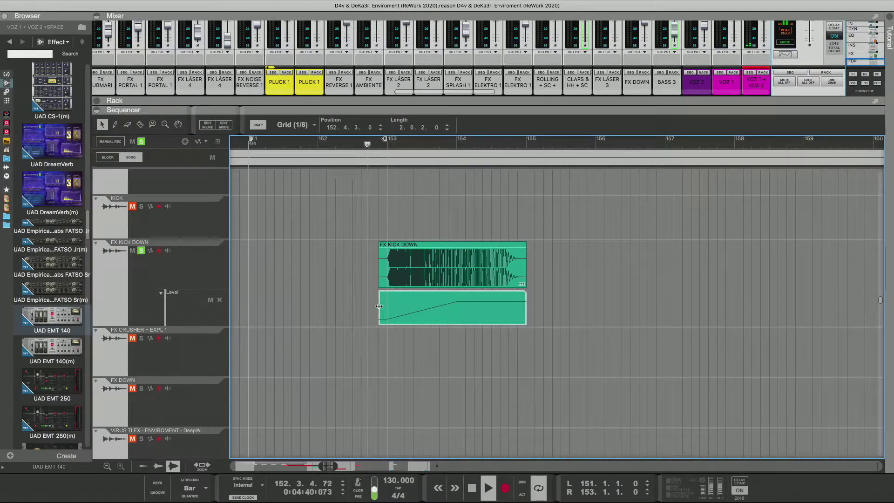
# Step: Review the tracks from ROLLING + SC to AmbyPad, checking which ones have clips around bars 151 to 155 and are soloed
pyautogui.scroll(-15, 340, 342)
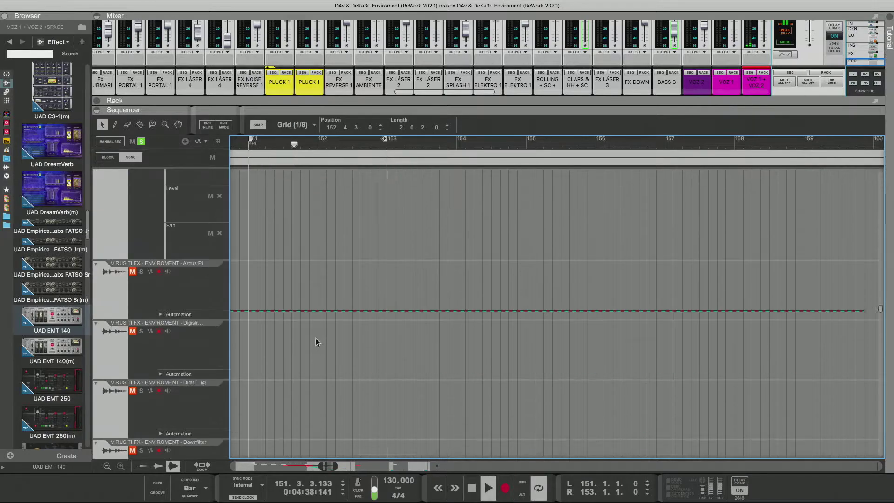
pyautogui.scroll(-10, 315, 344)
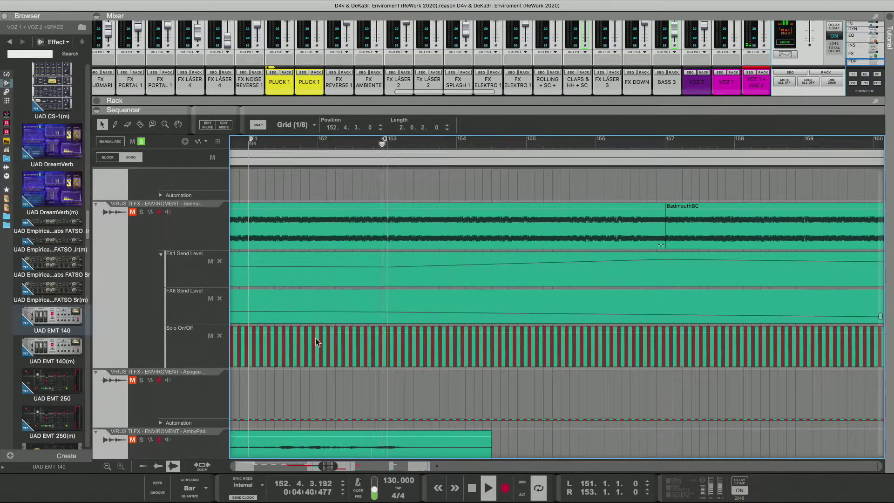
pyautogui.scroll(20, 186, 254)
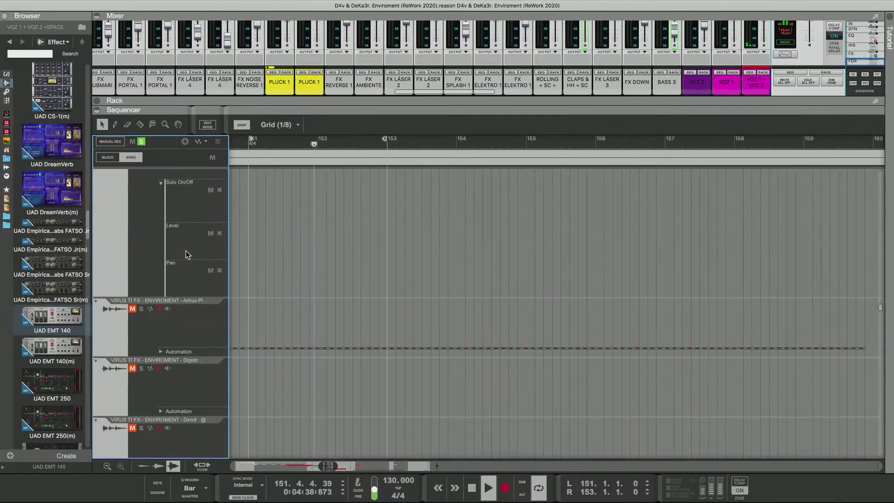
pyautogui.scroll(8, 186, 255)
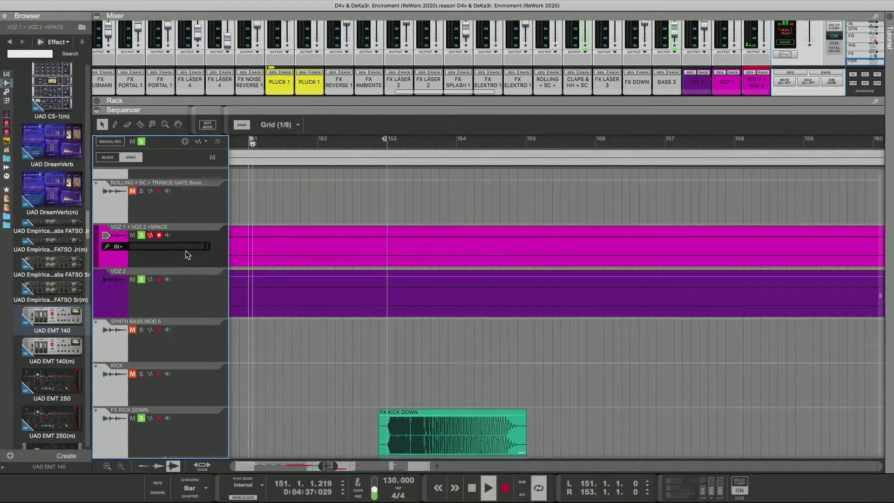
pyautogui.scroll(-20, 185, 259)
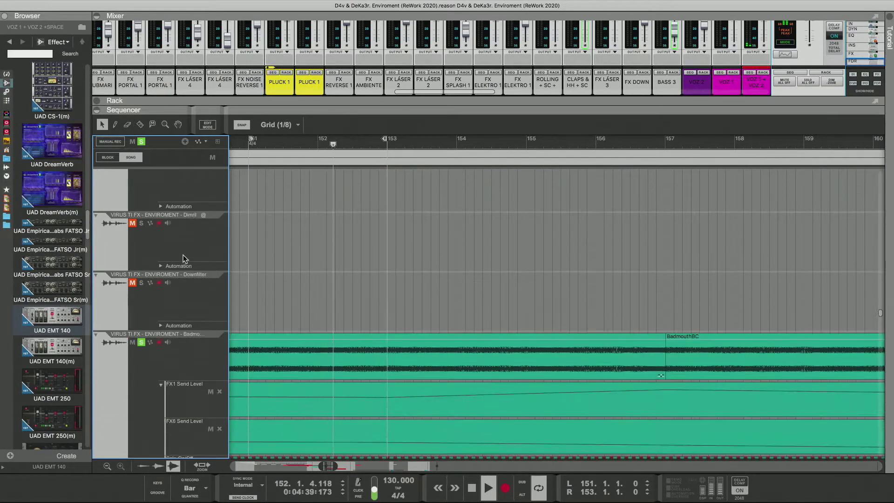
pyautogui.scroll(-10, 182, 259)
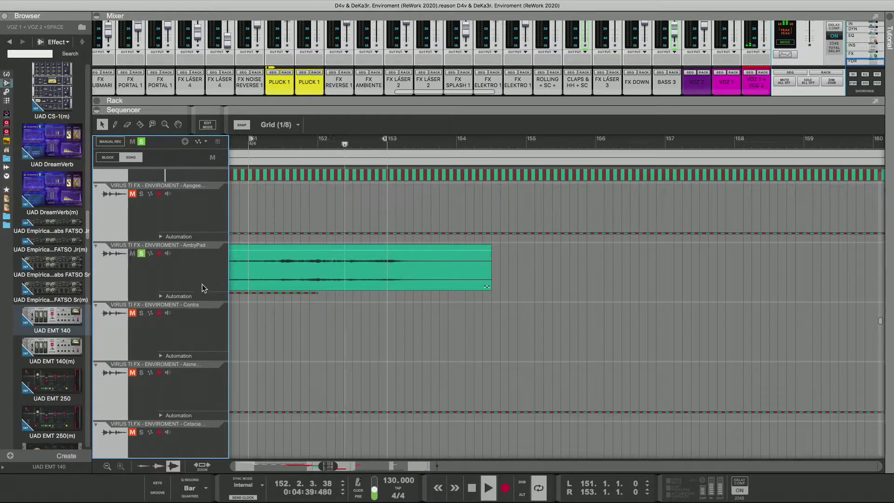
pyautogui.scroll(20, 204, 288)
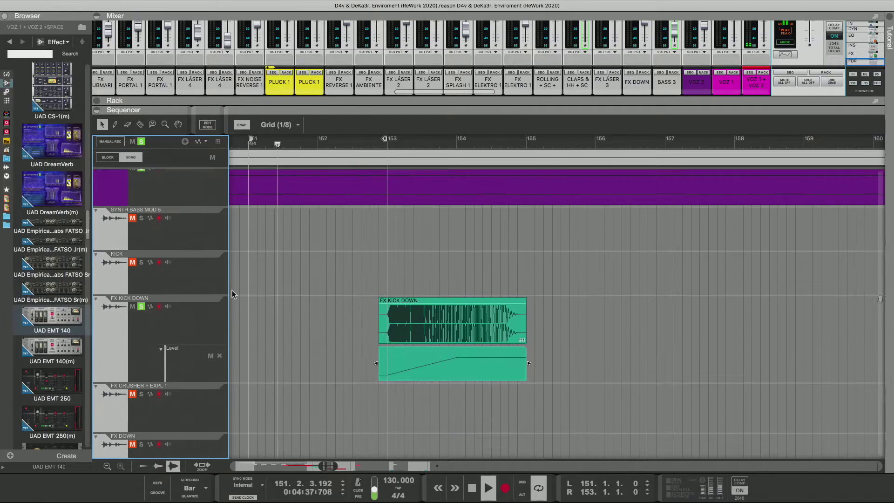
pyautogui.scroll(5, 232, 290)
pyautogui.scroll(-10, 232, 290)
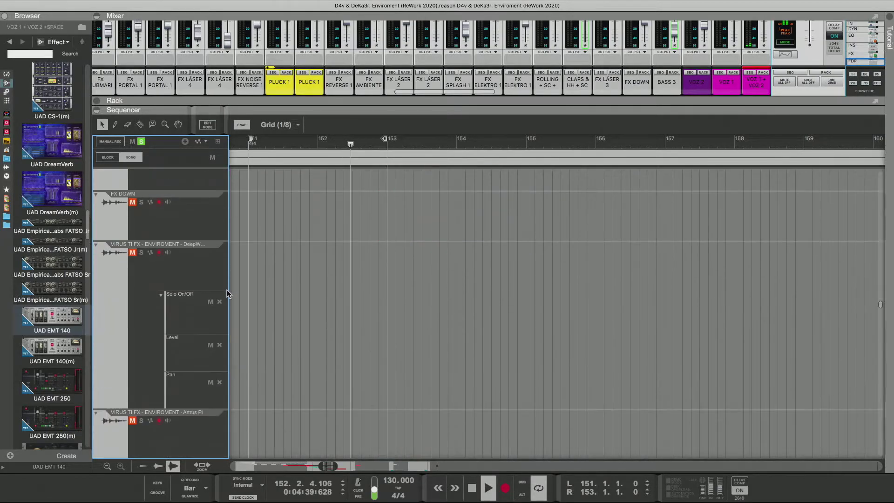
pyautogui.scroll(-10, 226, 294)
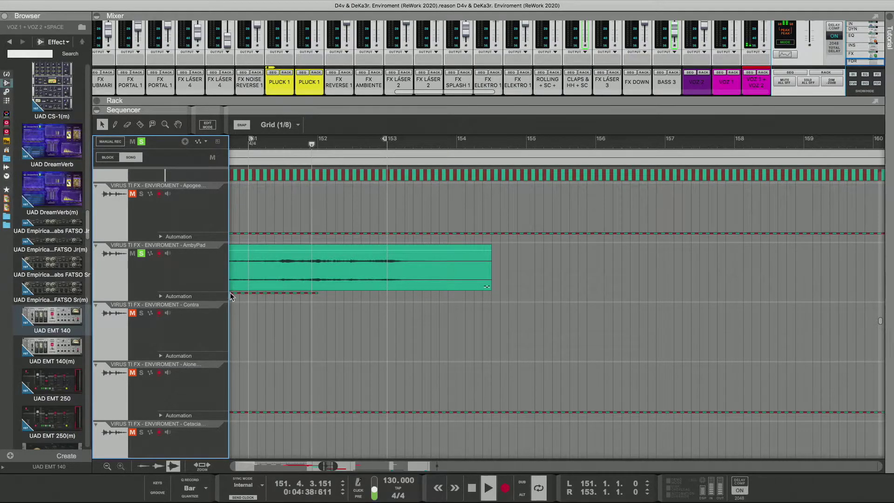
# Step: Solo the VIRUS TI FX Big Fly JS track and both FX ESTADIO PERSONAS tracks
pyautogui.scroll(-10, 224, 291)
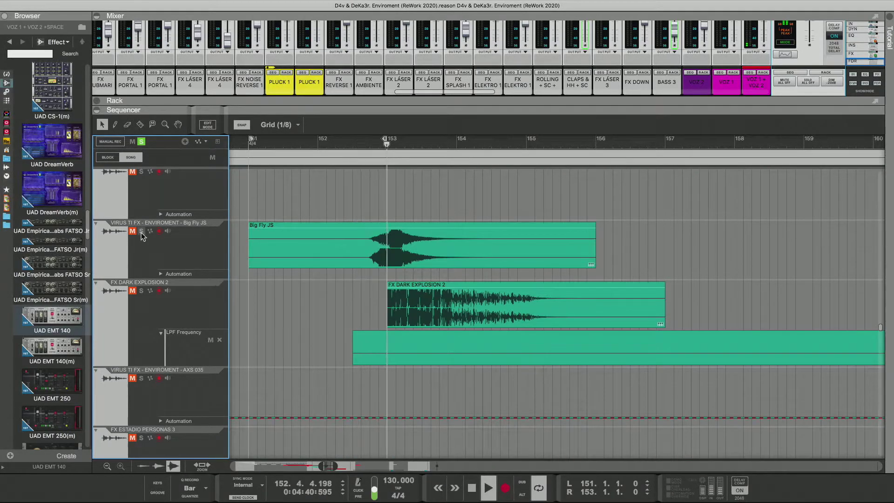
pyautogui.click(141, 231)
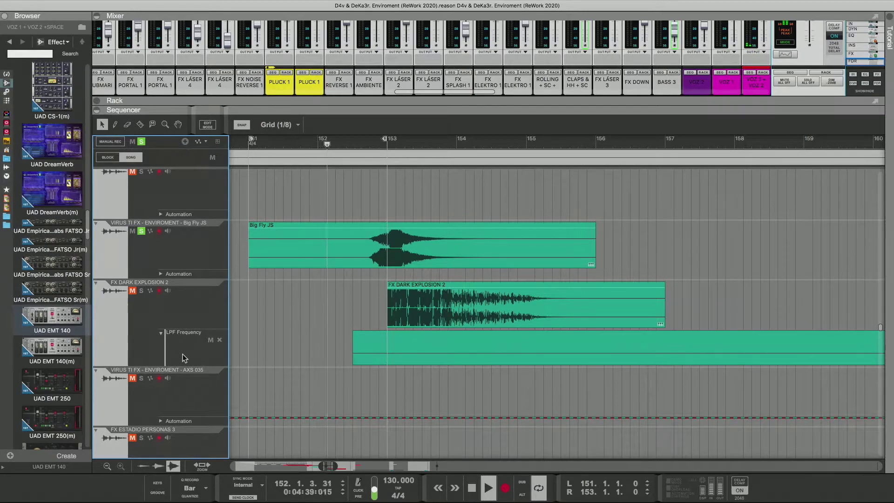
pyautogui.scroll(-5, 183, 358)
pyautogui.scroll(-10, 153, 356)
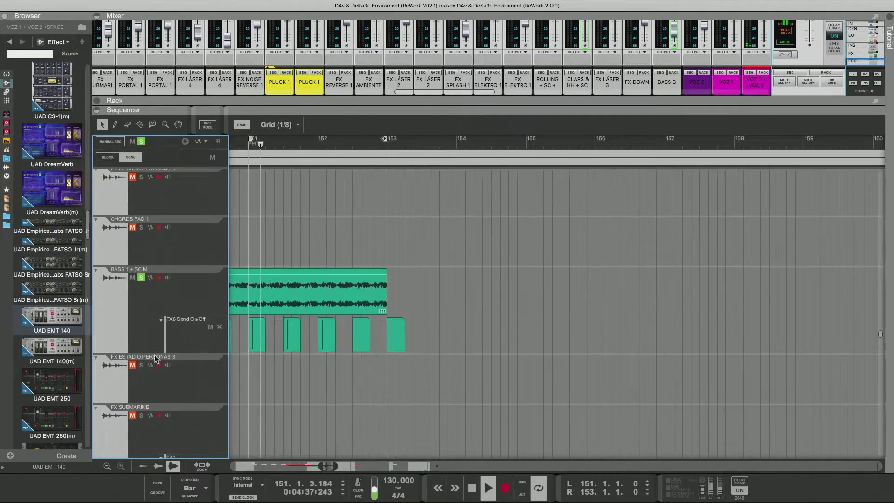
pyautogui.scroll(-10, 153, 358)
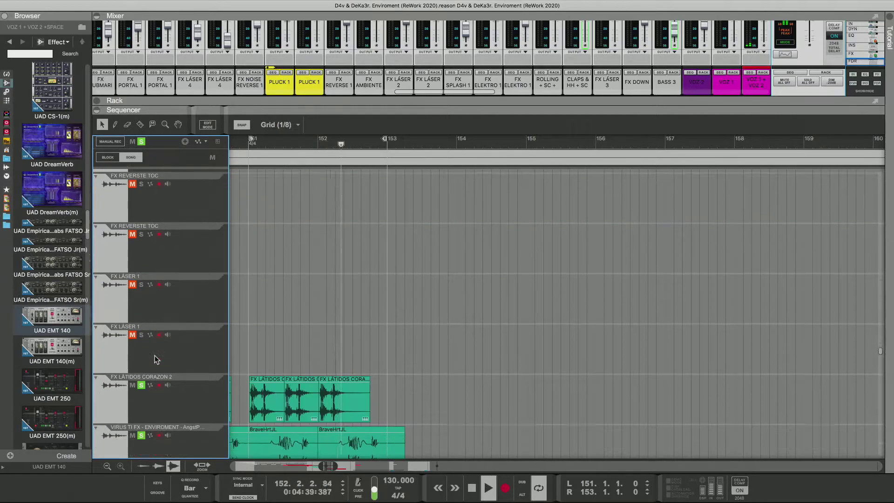
pyautogui.scroll(-2, 151, 357)
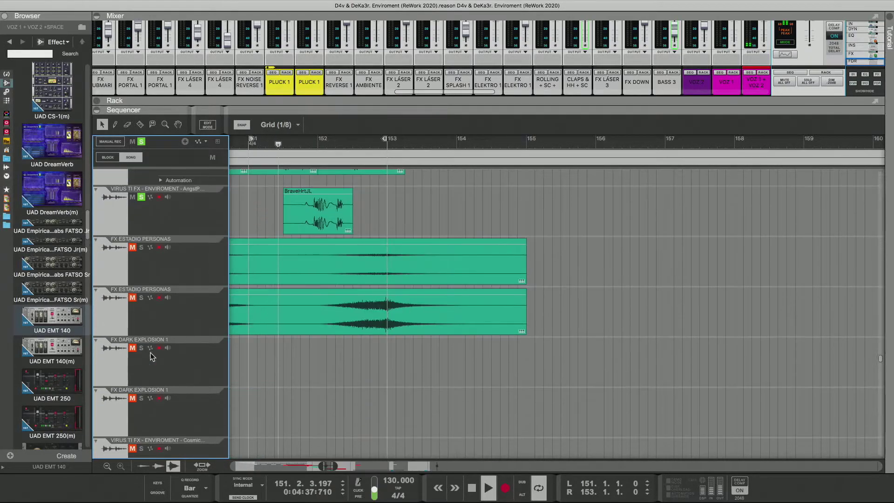
pyautogui.click(141, 298)
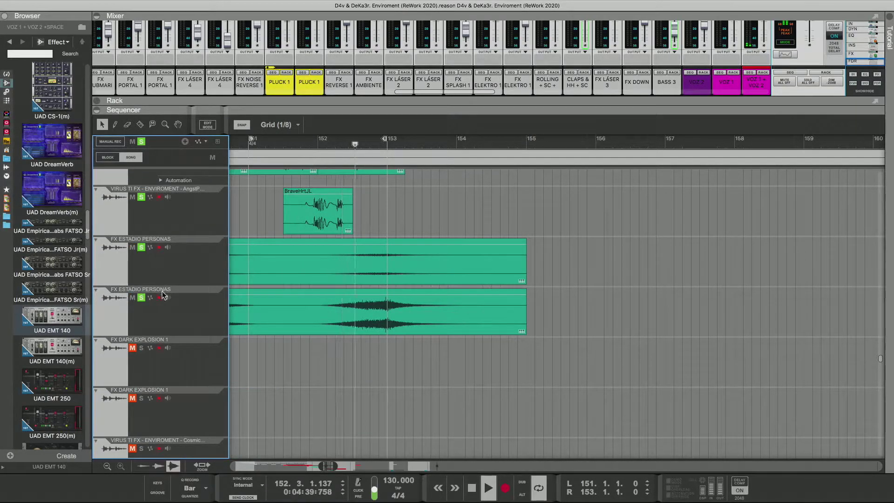
# Step: Solo the VIRUS TI FX Doppler and Descen tracks and the SYNTH PAD 3 Bounced track
pyautogui.scroll(-4, 147, 321)
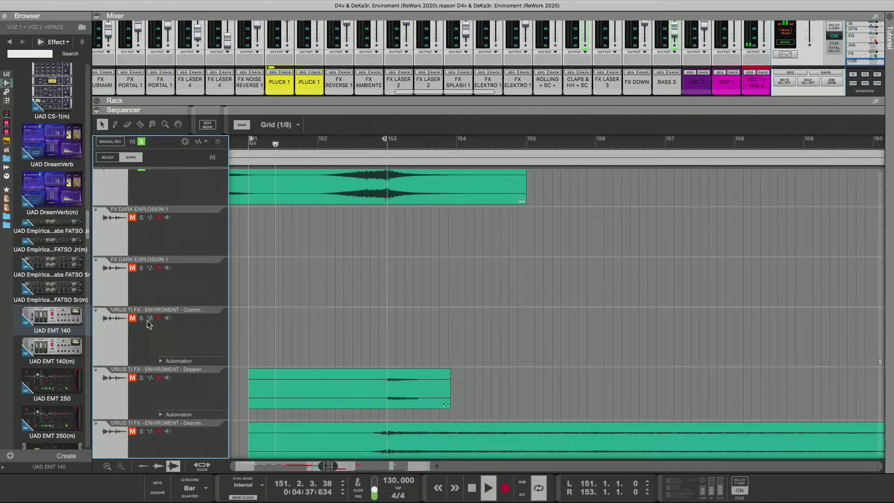
pyautogui.click(141, 378)
pyautogui.click(141, 431)
pyautogui.scroll(-1, 148, 427)
pyautogui.scroll(-6, 147, 427)
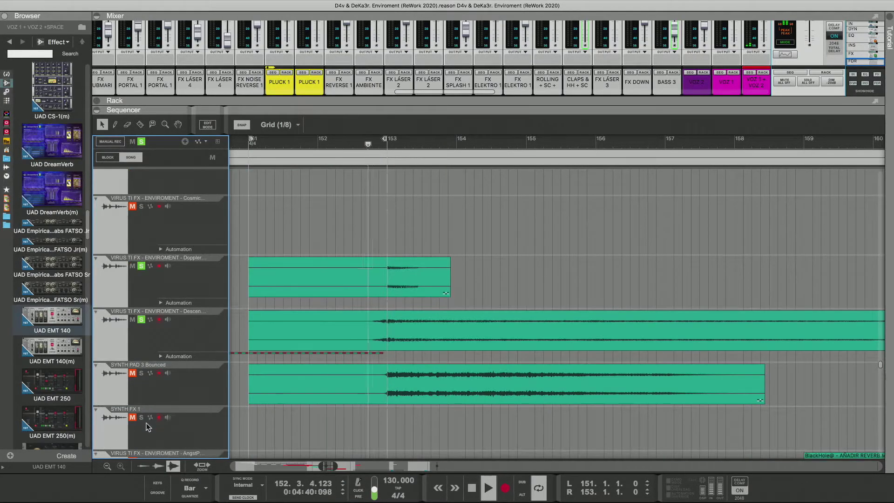
pyautogui.scroll(-2, 145, 380)
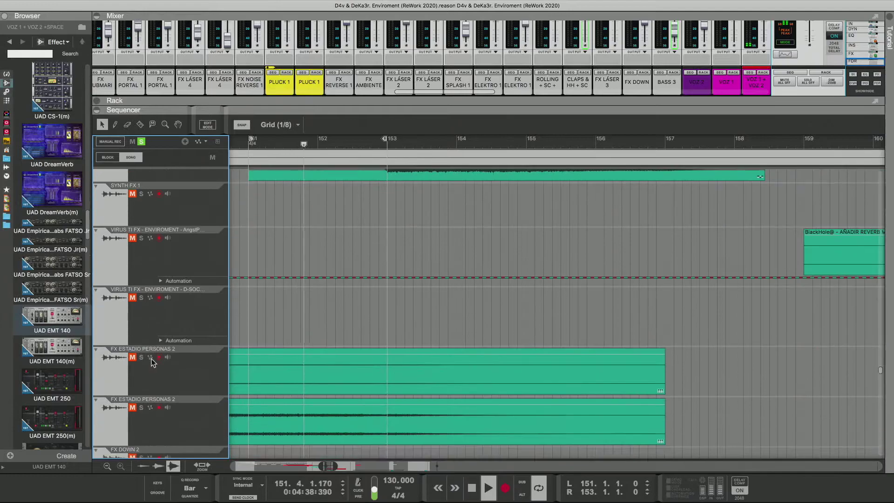
pyautogui.scroll(1, 150, 363)
pyautogui.click(141, 206)
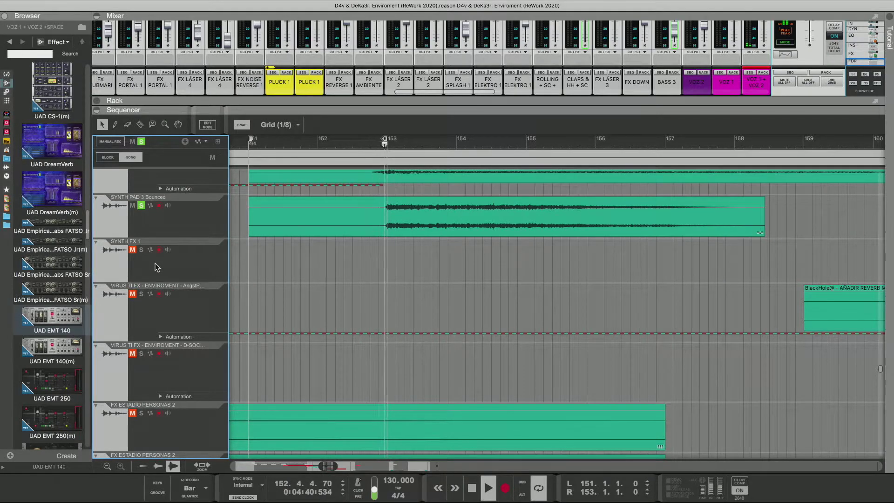
# Step: Solo both FX ESTADIO PERSONAS 2 tracks
pyautogui.scroll(-5, 153, 261)
pyautogui.click(141, 227)
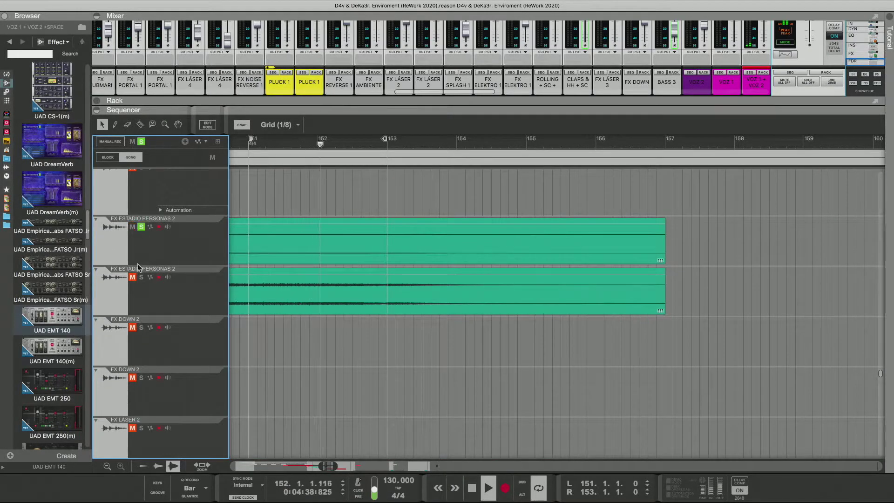
pyautogui.click(141, 277)
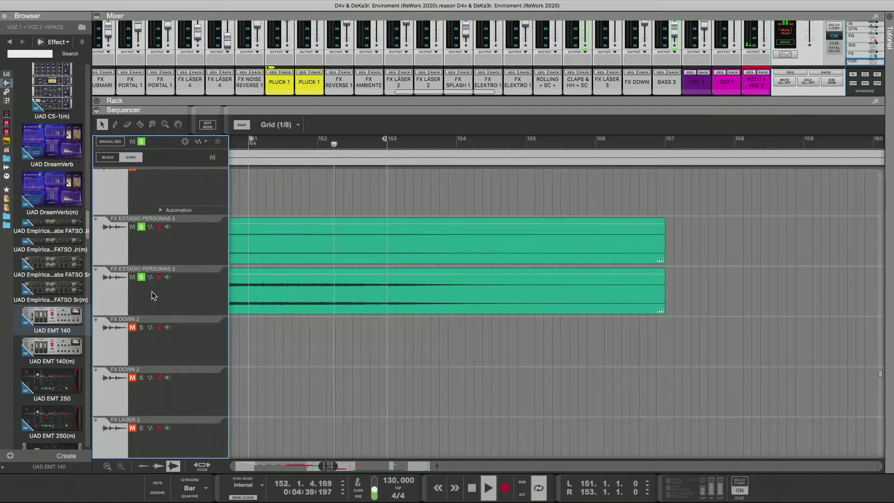
# Step: Solo the two FX DARK ALARM 1 tracks in alternation to compare how they sound
pyautogui.scroll(-6, 151, 291)
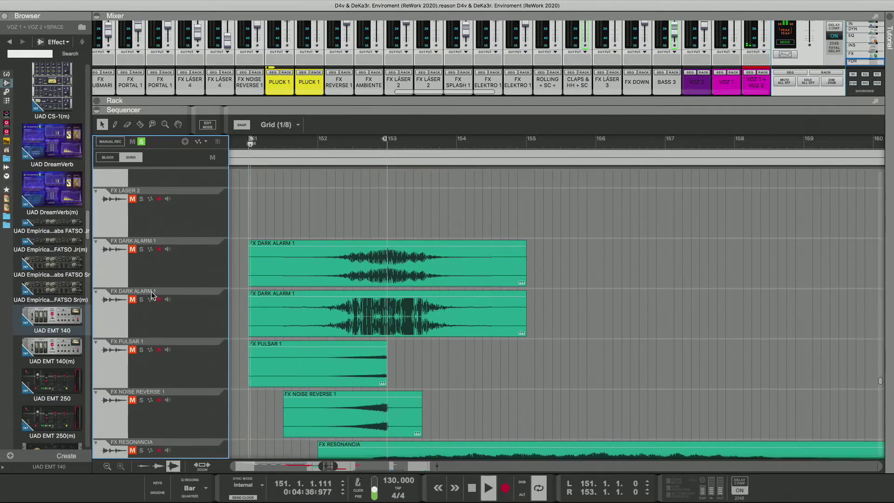
pyautogui.click(141, 249)
pyautogui.click(141, 300)
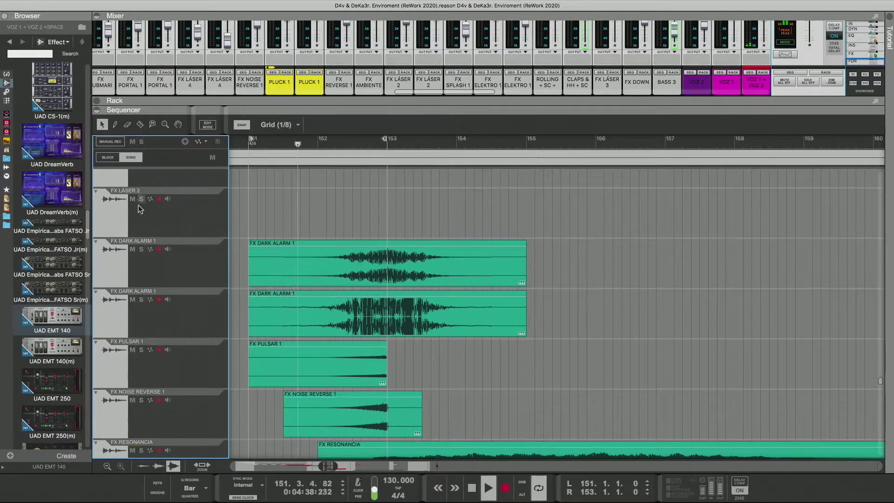
pyautogui.click(141, 300)
pyautogui.click(140, 249)
pyautogui.click(140, 249)
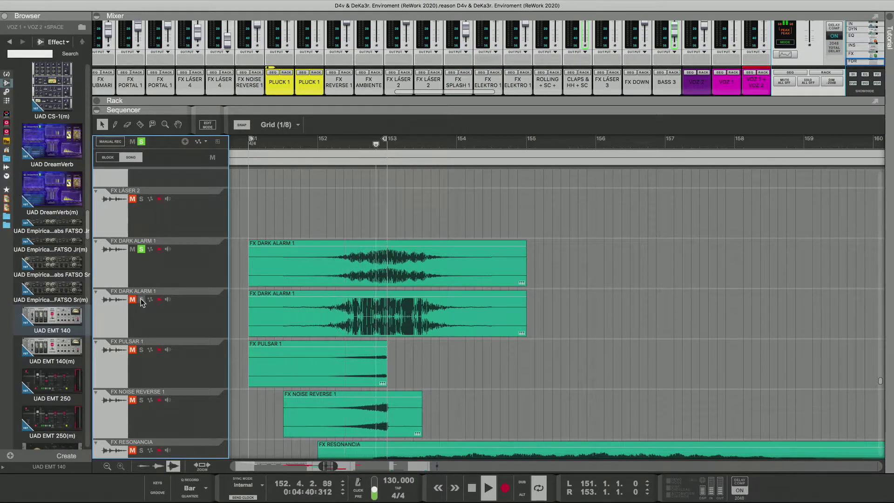
pyautogui.click(141, 300)
pyautogui.click(141, 250)
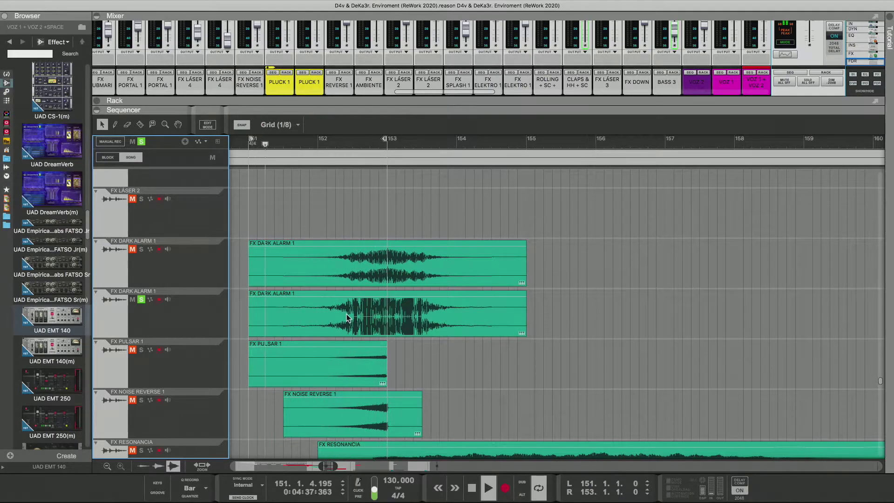
# Step: Solo the FX PULSAR 1 track and take the lower FX DARK ALARM 1 track out of solo
pyautogui.click(141, 349)
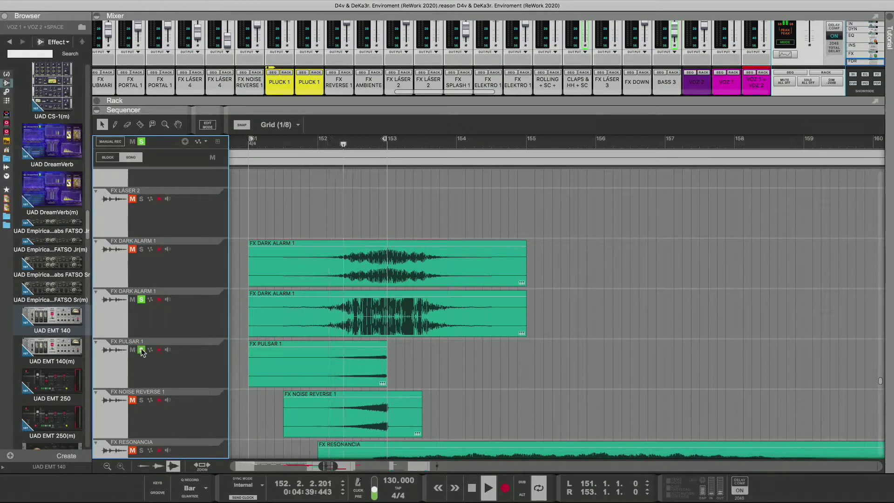
pyautogui.click(141, 300)
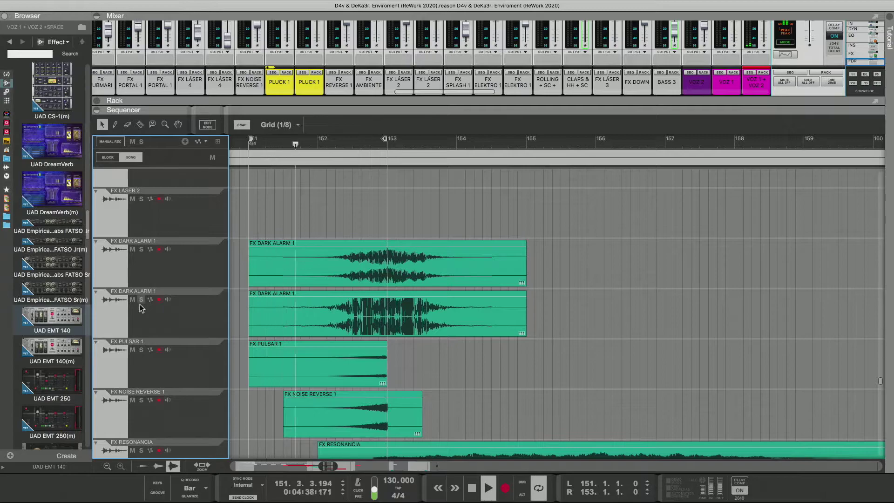
pyautogui.click(141, 350)
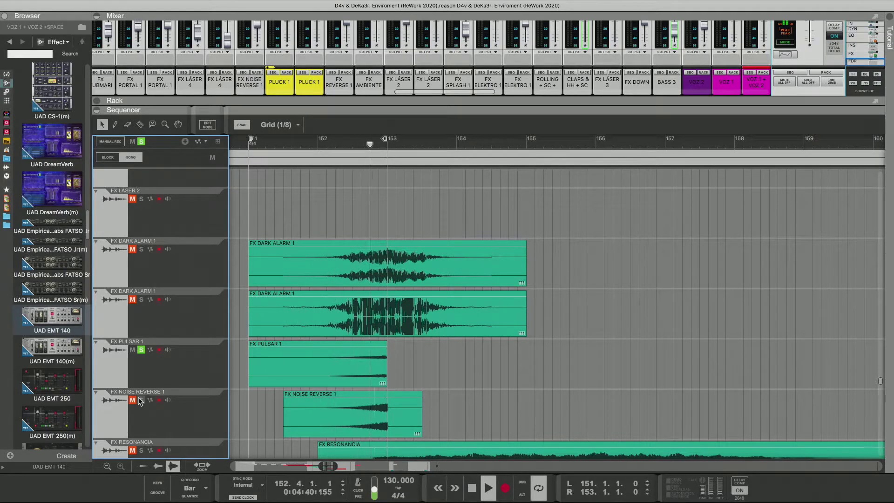
# Step: Solo the FX NOISE REVERSE 1 track and the three FX RESONANCIA tracks
pyautogui.click(141, 400)
pyautogui.scroll(-5, 138, 402)
pyautogui.click(141, 338)
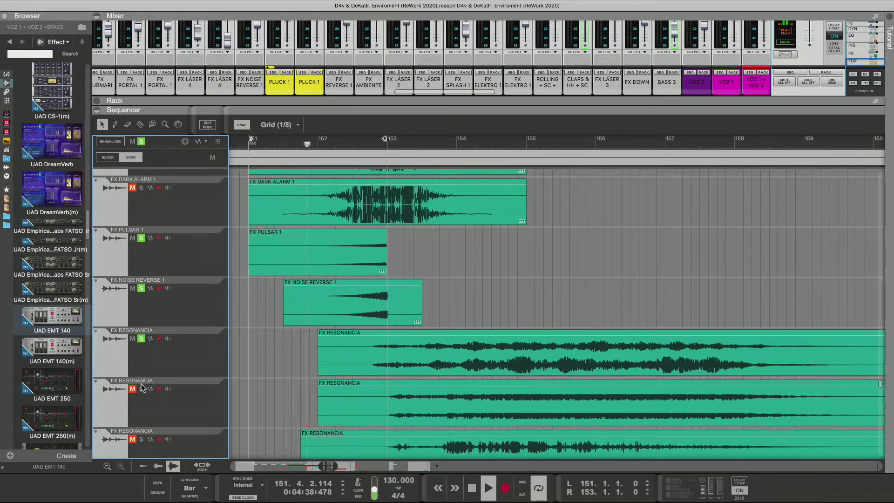
pyautogui.click(142, 390)
pyautogui.scroll(-7, 142, 390)
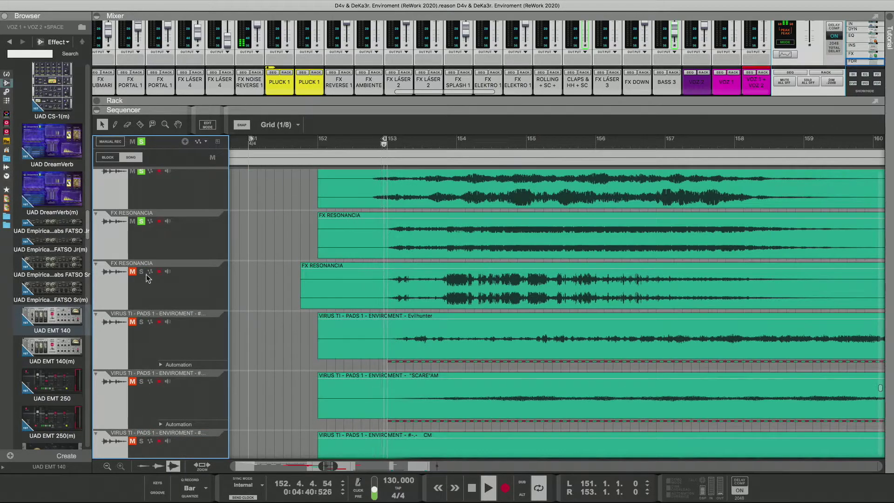
pyautogui.click(141, 272)
# Step: Solo the five VIRUS TI - PADS 1 tracks from the Evilhunter clip down to the AXS 125 clip
pyautogui.click(141, 322)
pyautogui.click(141, 381)
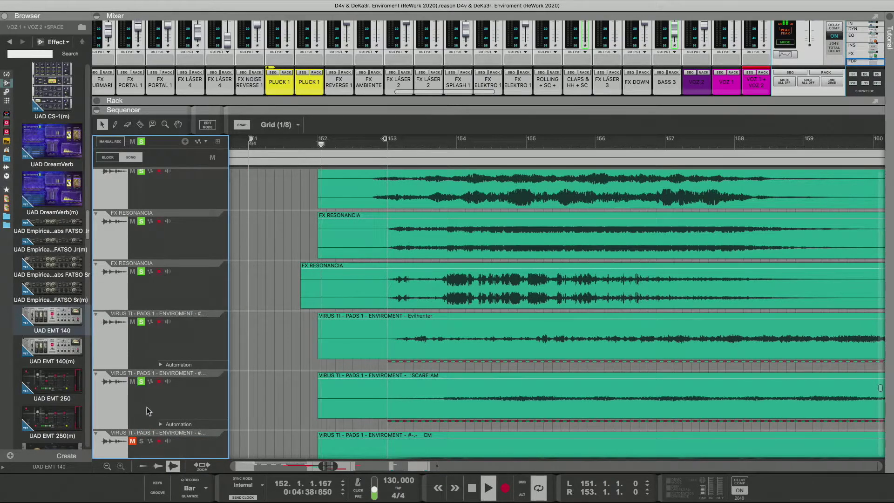
pyautogui.click(142, 441)
pyautogui.scroll(-6, 143, 443)
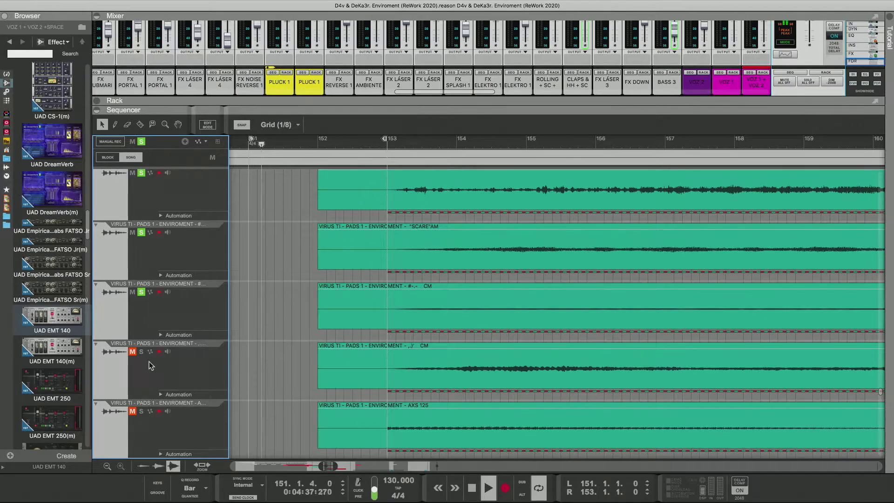
pyautogui.click(141, 351)
pyautogui.click(141, 411)
# Step: Solo the VIRUS TI - PADS 1 tracks holding the AXS2 013, Abyss and AmbienceBC clips
pyautogui.scroll(-6, 144, 396)
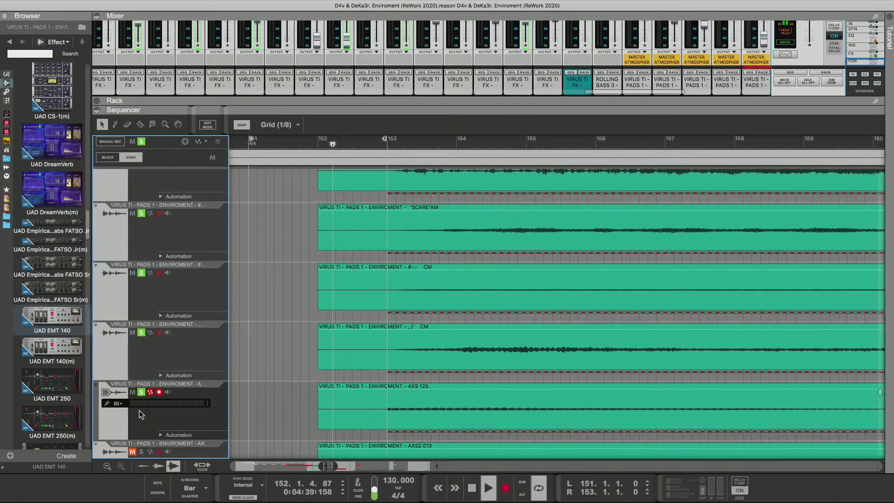
pyautogui.scroll(-1, 145, 378)
pyautogui.click(141, 343)
pyautogui.click(141, 283)
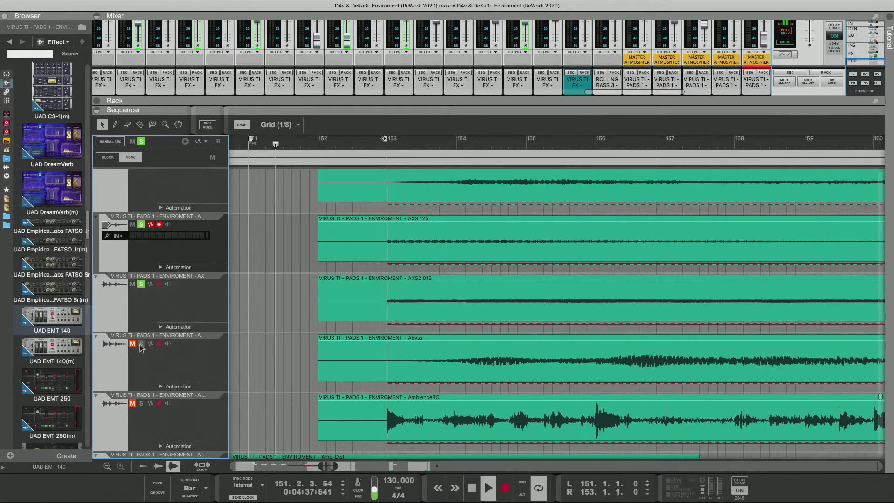
pyautogui.click(141, 403)
# Step: Solo the VIRUS TI - PADS 1 tracks holding the Amp-Dist, Android and Armus SV clips
pyautogui.scroll(-7, 142, 404)
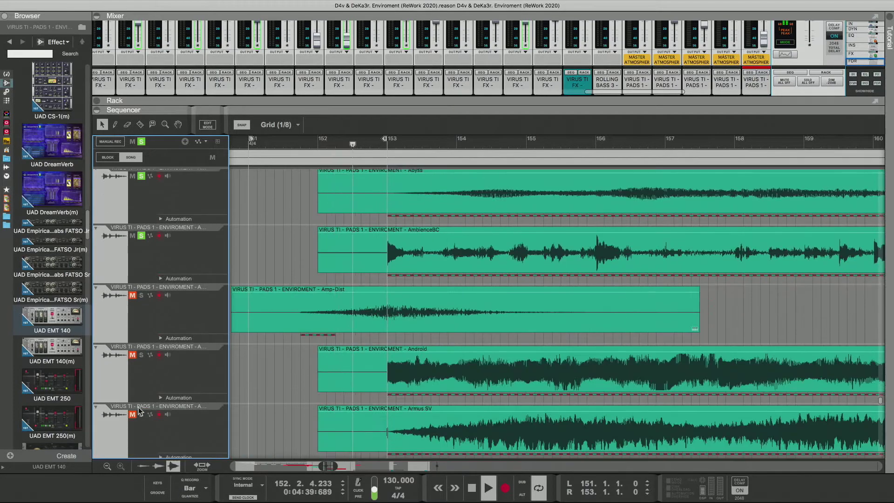
pyautogui.click(141, 295)
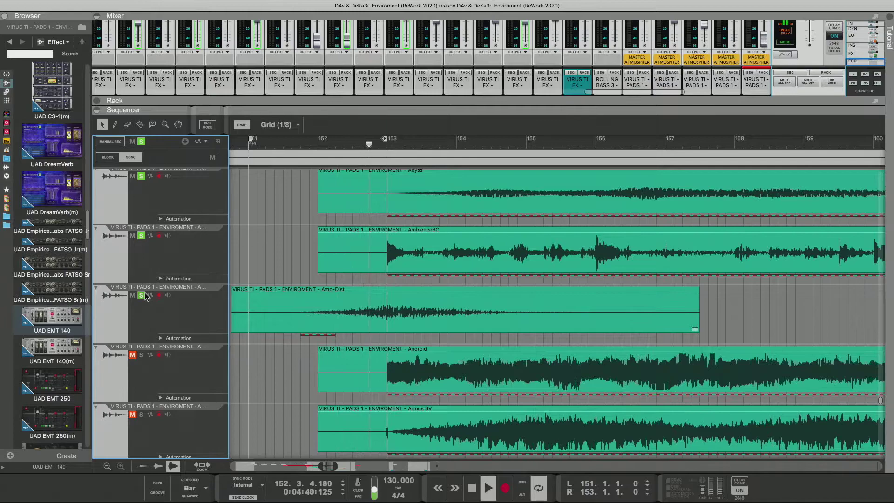
pyautogui.scroll(-2, 145, 298)
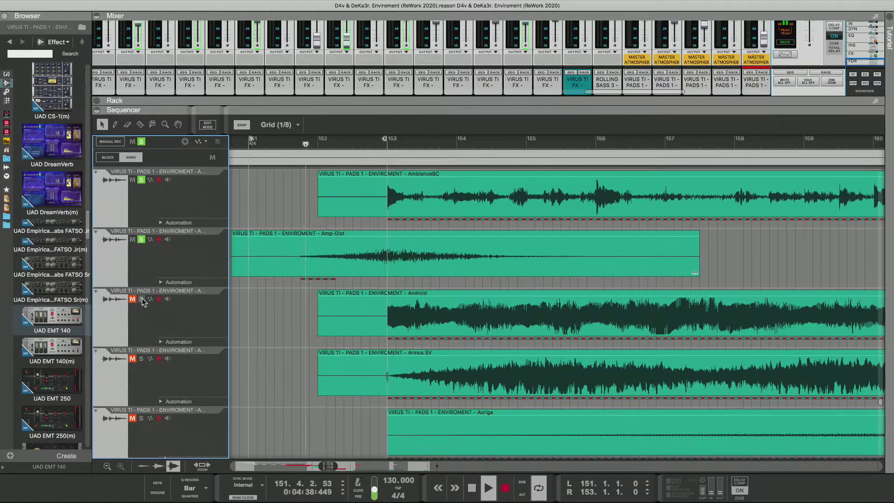
pyautogui.click(141, 298)
pyautogui.click(142, 359)
# Step: Check the tracks below the pads down to MIDI ORIGINALES, and clear all solos and mutes and switch off loop playback
pyautogui.scroll(-2, 142, 360)
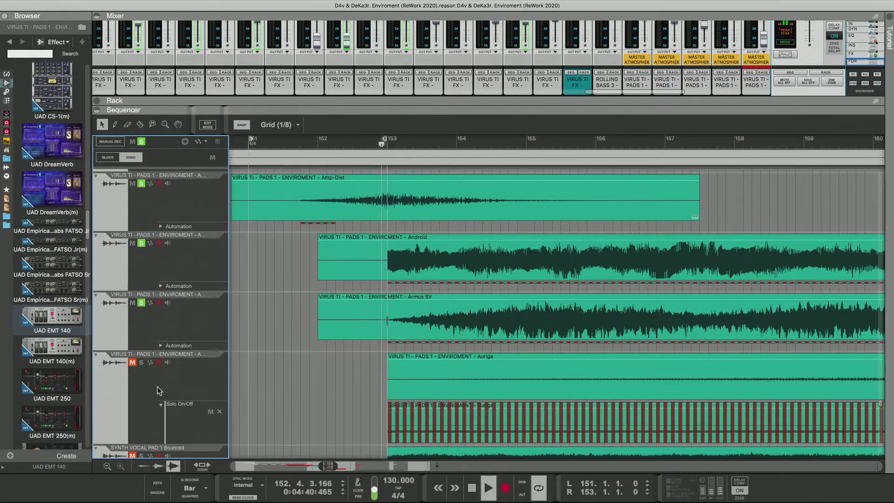
pyautogui.scroll(-8, 149, 386)
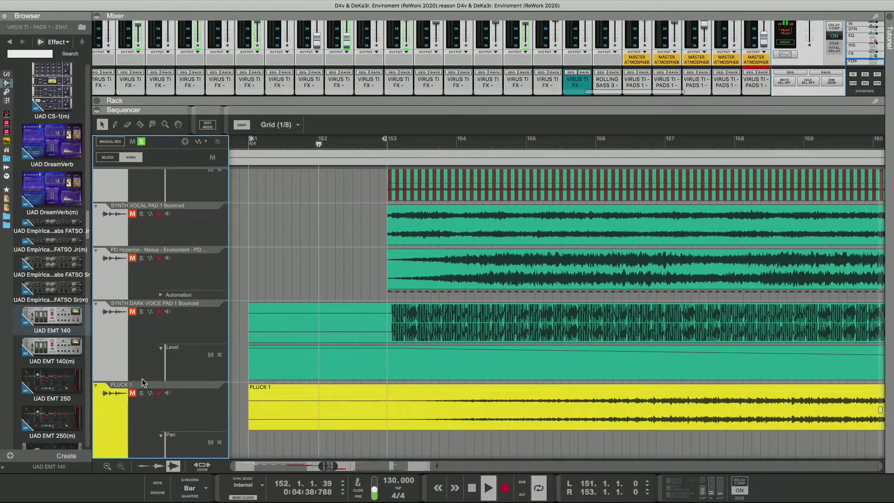
pyautogui.scroll(-5, 142, 381)
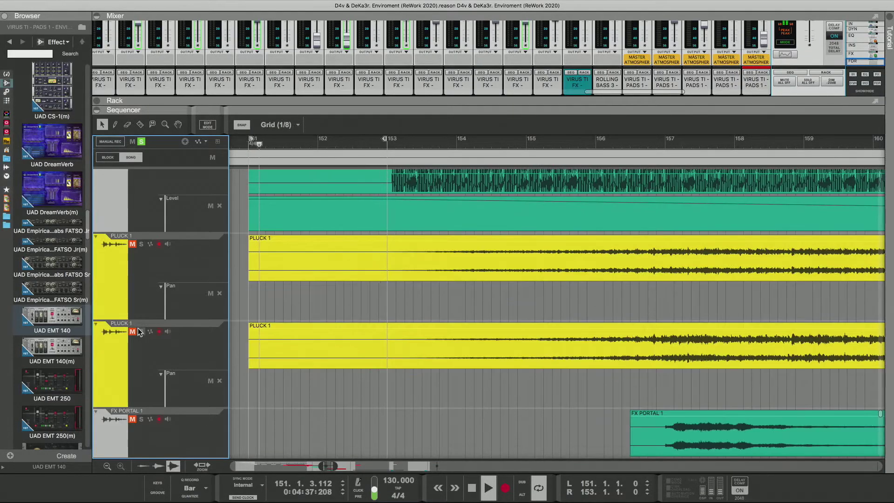
pyautogui.scroll(-10, 139, 335)
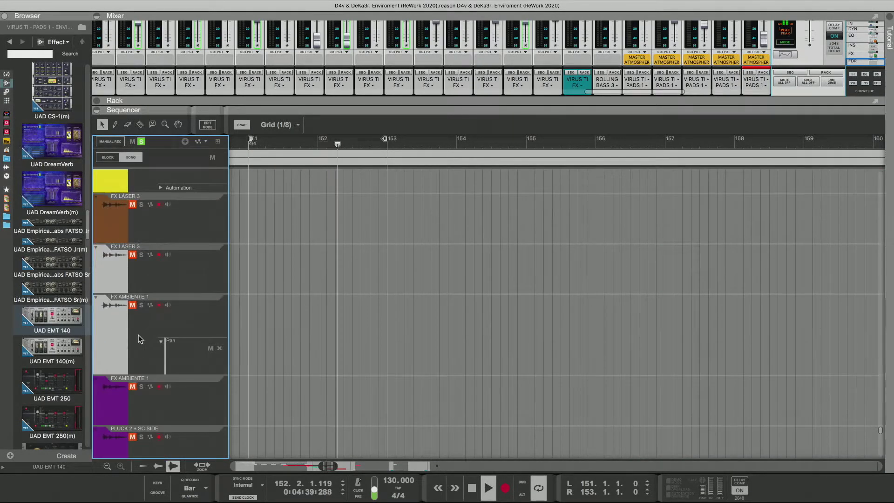
pyautogui.scroll(-12, 138, 340)
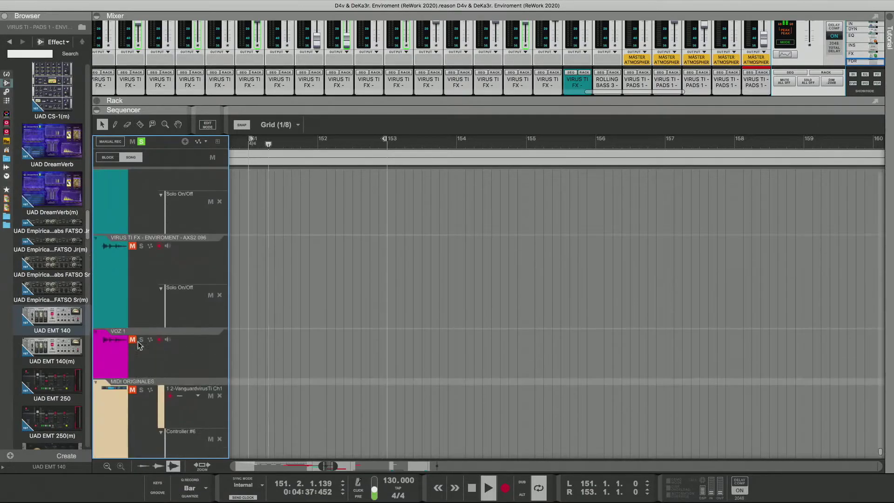
pyautogui.scroll(-2, 139, 344)
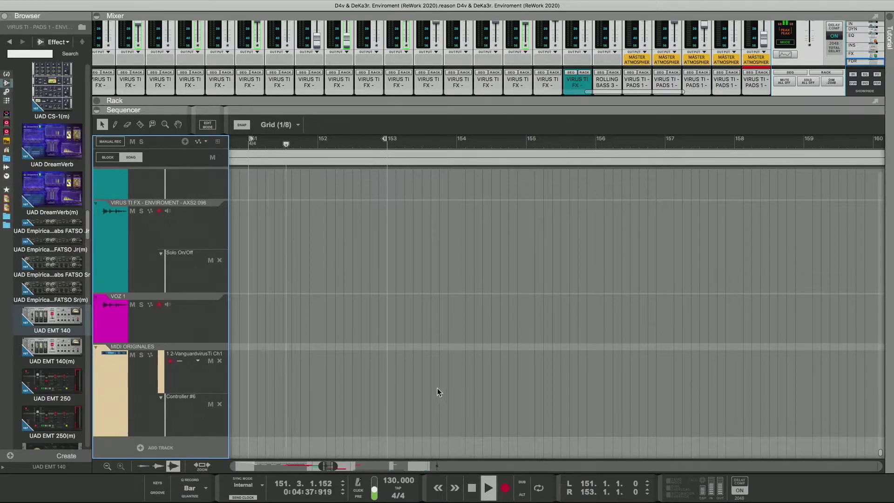
# Step: Examine the wider arrangement after bar 125, from the last tracks back up to the MAIN PLUCK MELODY 1 tracks
pyautogui.moveTo(337, 466)
pyautogui.mouseDown()
pyautogui.moveTo(391, 463)
pyautogui.moveTo(349, 469)
pyautogui.mouseUp()
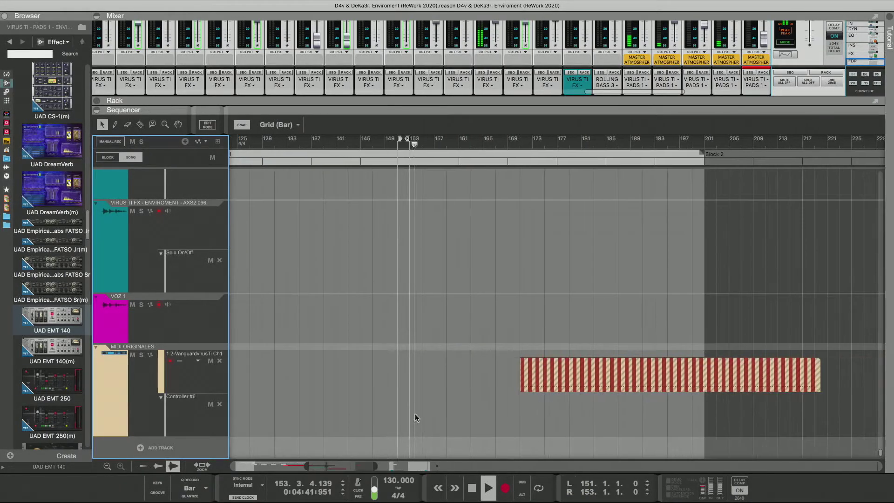
pyautogui.scroll(10, 443, 311)
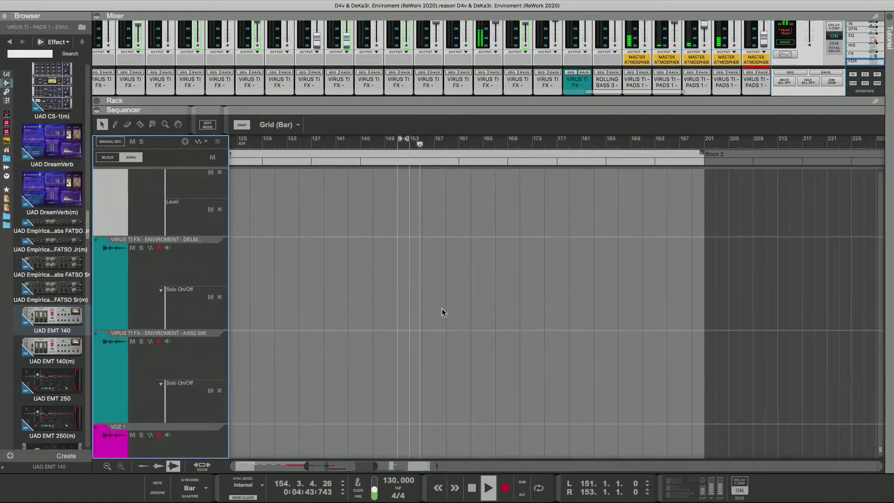
pyautogui.scroll(10, 442, 312)
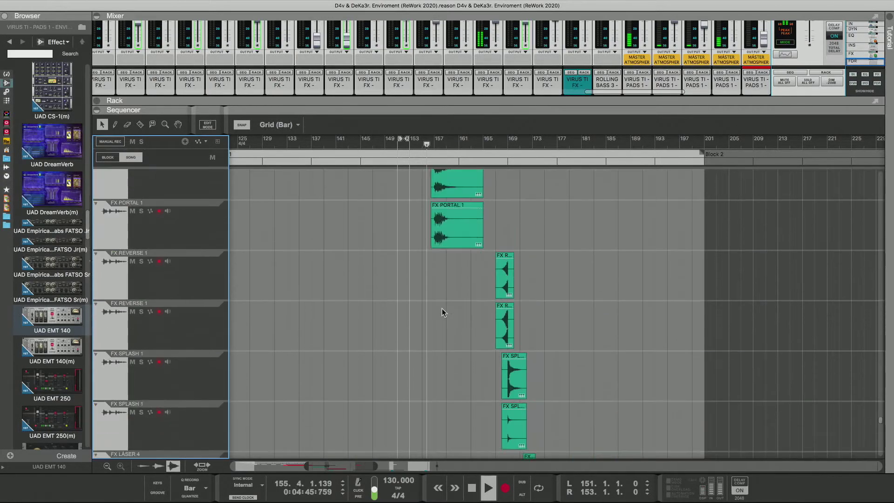
pyautogui.scroll(10, 442, 311)
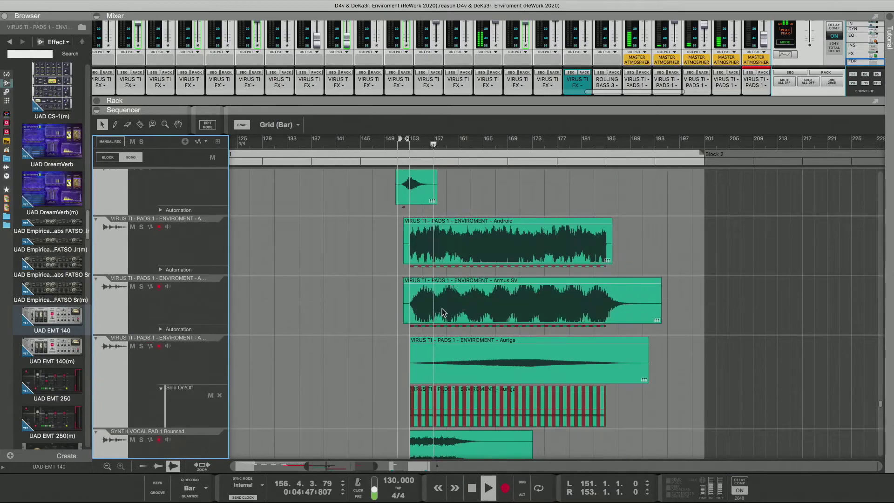
pyautogui.scroll(10, 442, 312)
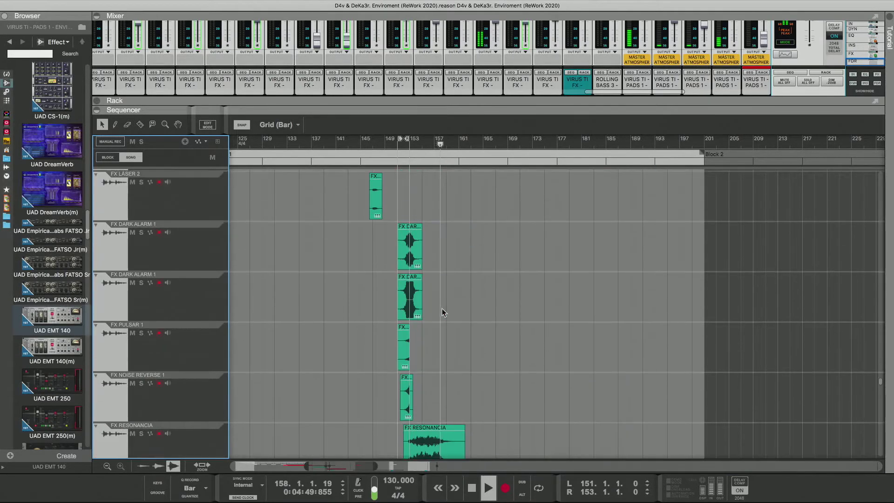
pyautogui.scroll(10, 442, 312)
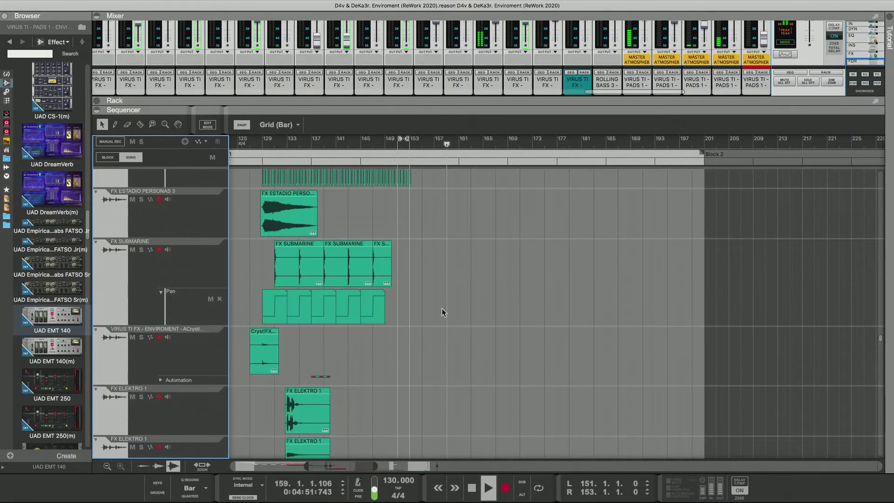
pyautogui.scroll(10, 442, 312)
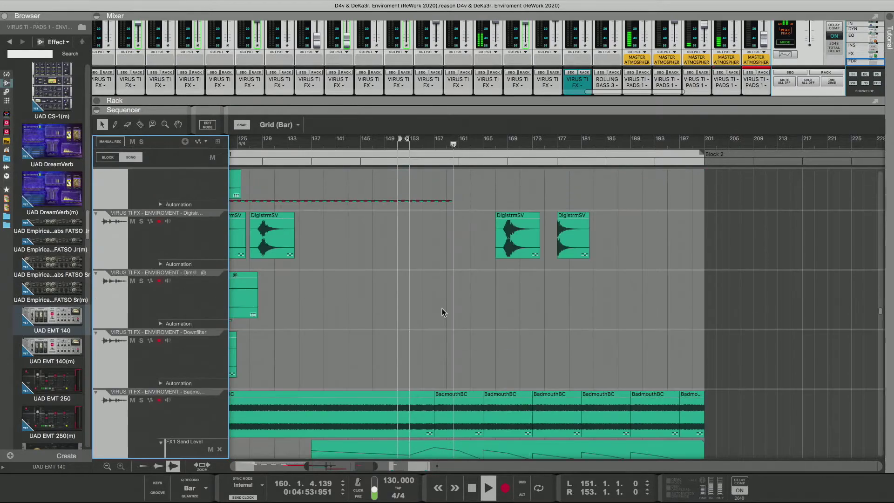
pyautogui.scroll(10, 442, 311)
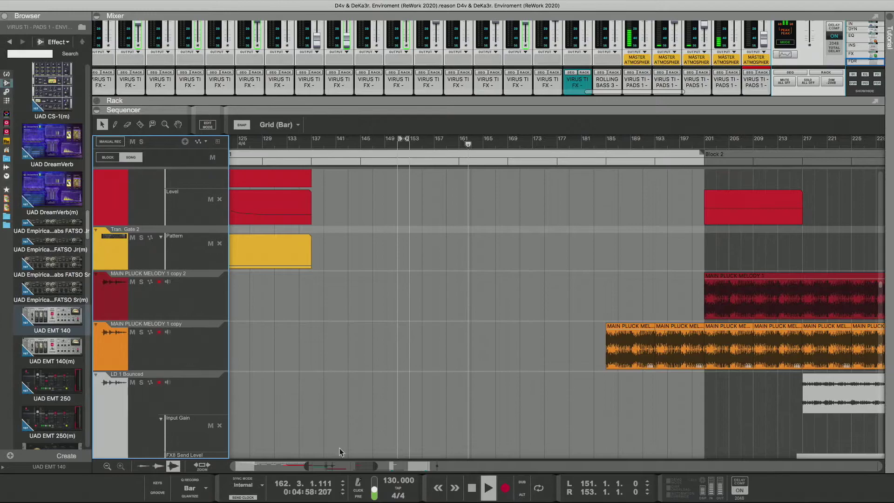
pyautogui.moveTo(334, 467); pyautogui.dragTo(340, 468)
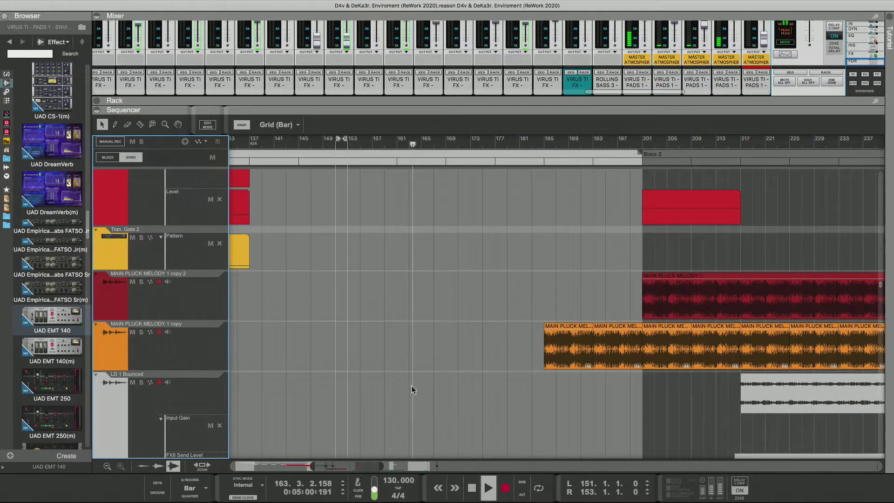
# Step: Try a duplicate of the first orange clip of the MAIN PLUCK MELODY 1 copy track at bar 169
pyautogui.moveTo(556, 357); pyautogui.dragTo(460, 359)
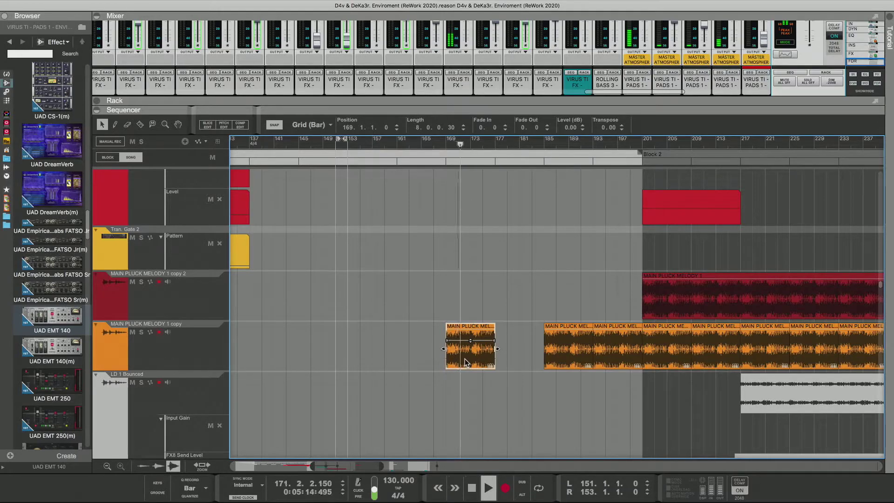
pyautogui.press('Delete')
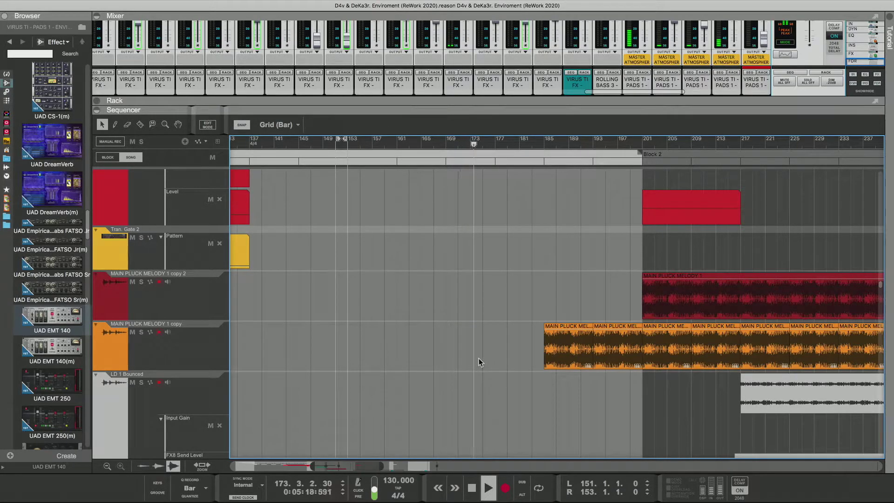
# Step: Add a level automation lane for the MAIN PLUCK MELODY 1 copy track from its mixer channel fader
pyautogui.click(235, 338)
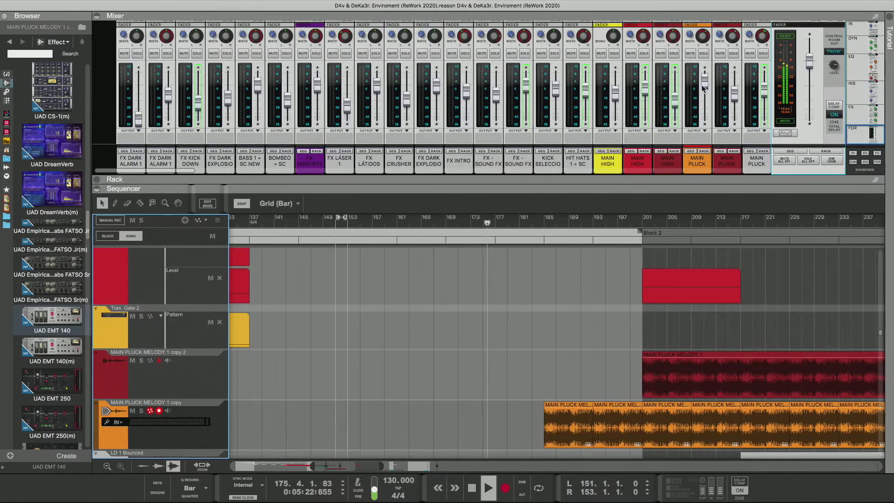
pyautogui.rightClick(704, 87)
pyautogui.click(706, 87)
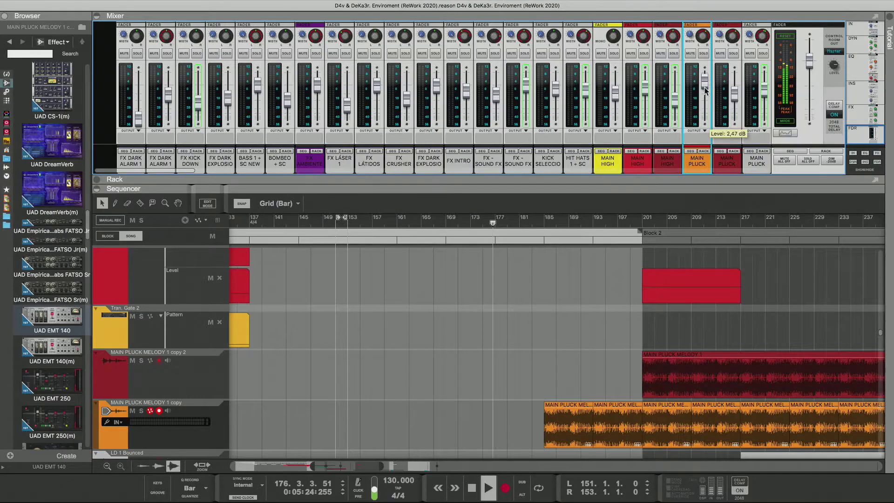
# Step: Create a level automation clip from bar 183 to bar 201 on the MAIN PLUCK MELODY 1 copy track and open it for editing
pyautogui.scroll(-3, 582, 328)
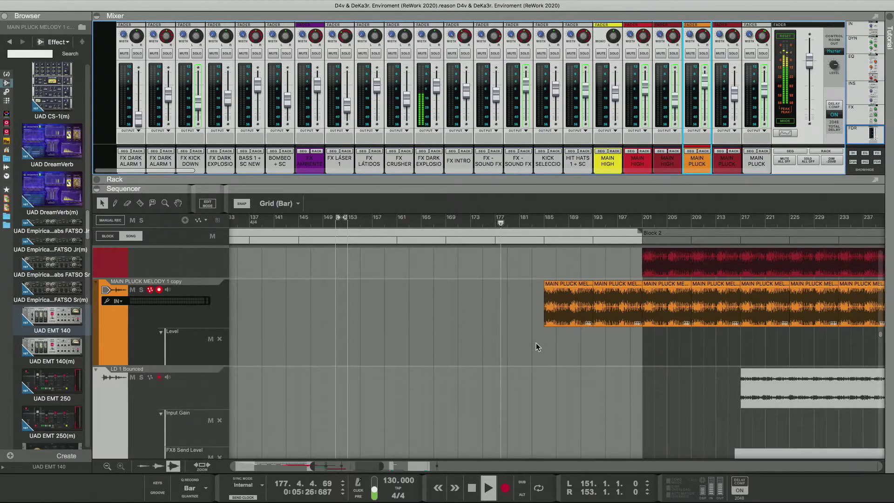
pyautogui.doubleClick(538, 345)
pyautogui.moveTo(561, 347); pyautogui.dragTo(645, 337)
pyautogui.doubleClick(630, 353)
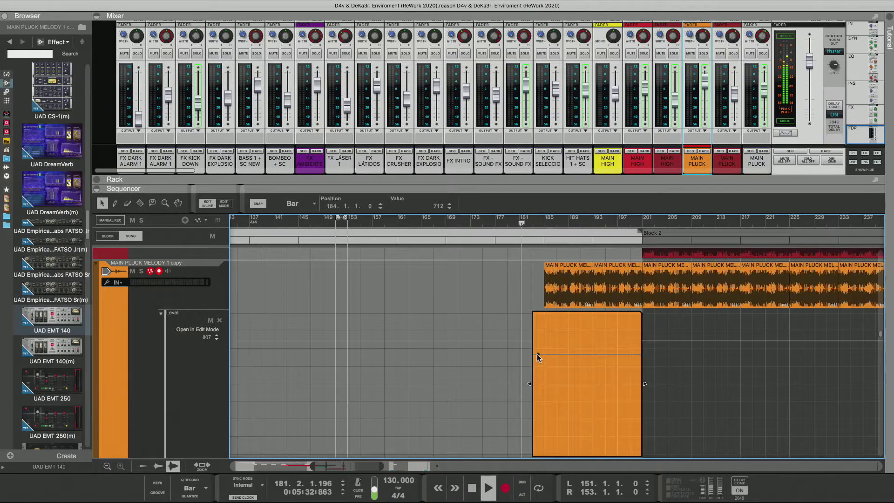
# Step: Draw a level rise from 744 at bar 185 through bar 193 to 861 at bar 196, and extend the automation clip to bar 209
pyautogui.moveTo(544, 349); pyautogui.dragTo(543, 346)
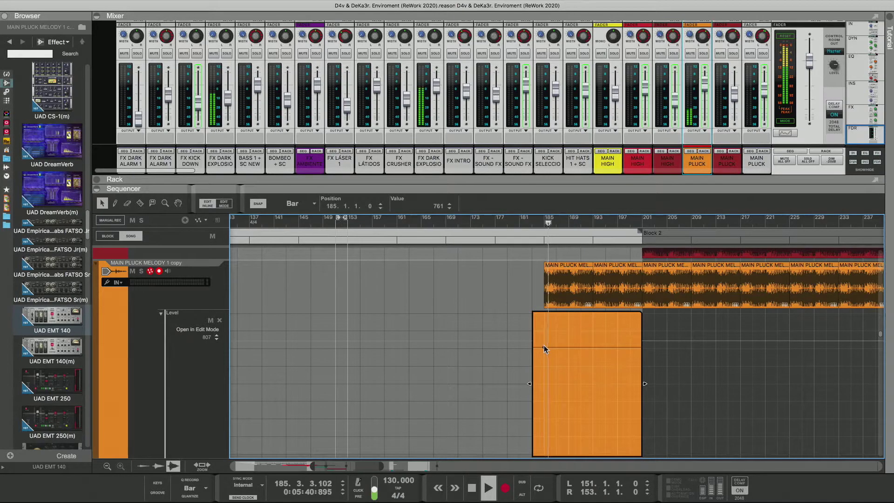
pyautogui.moveTo(544, 348); pyautogui.dragTo(544, 351)
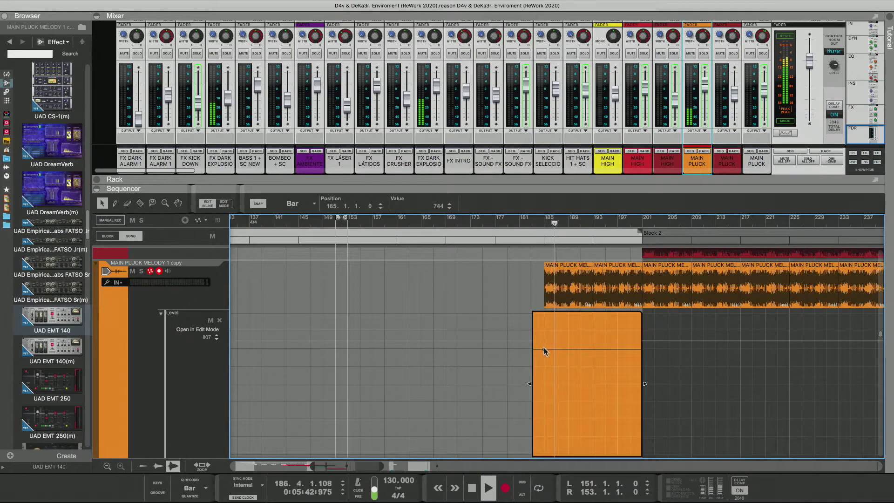
pyautogui.click(575, 351)
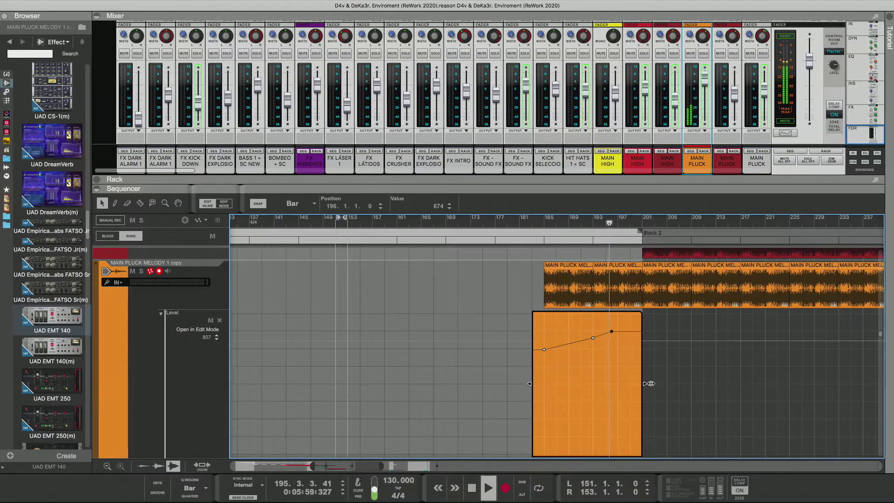
pyautogui.moveTo(649, 383); pyautogui.dragTo(690, 382)
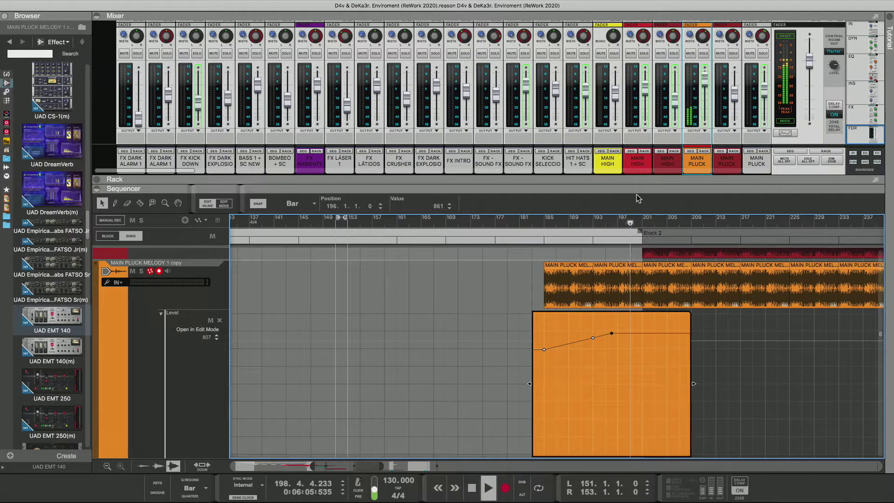
# Step: Show only the sequencer and add a level automation point at bar 201 with a value of 510
pyautogui.press('F5')
pyautogui.scroll(5, 672, 168)
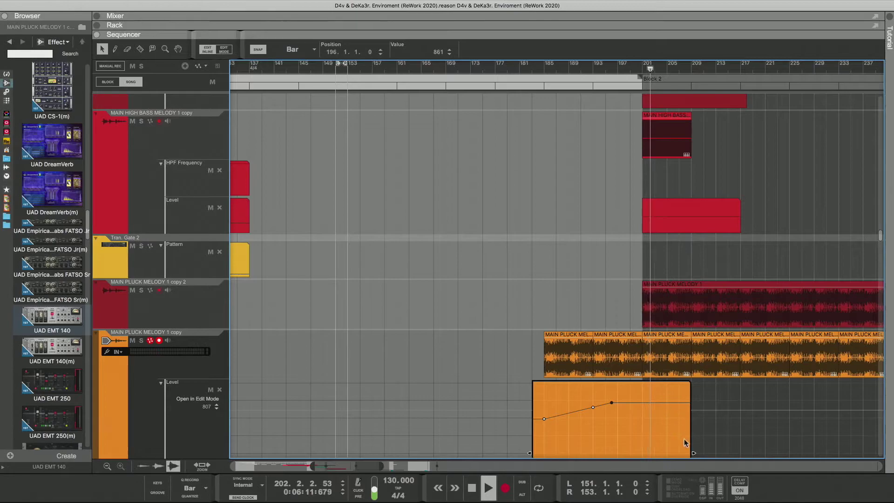
pyautogui.scroll(-2, 695, 428)
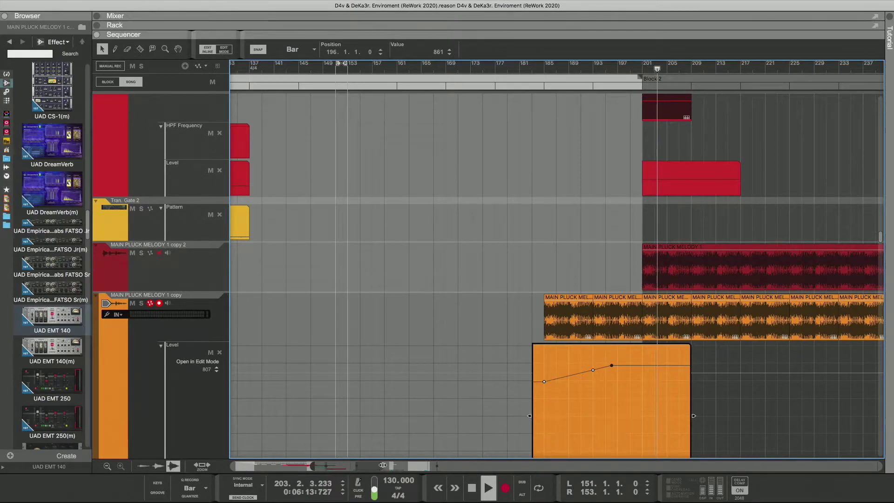
pyautogui.moveTo(393, 465); pyautogui.dragTo(409, 465)
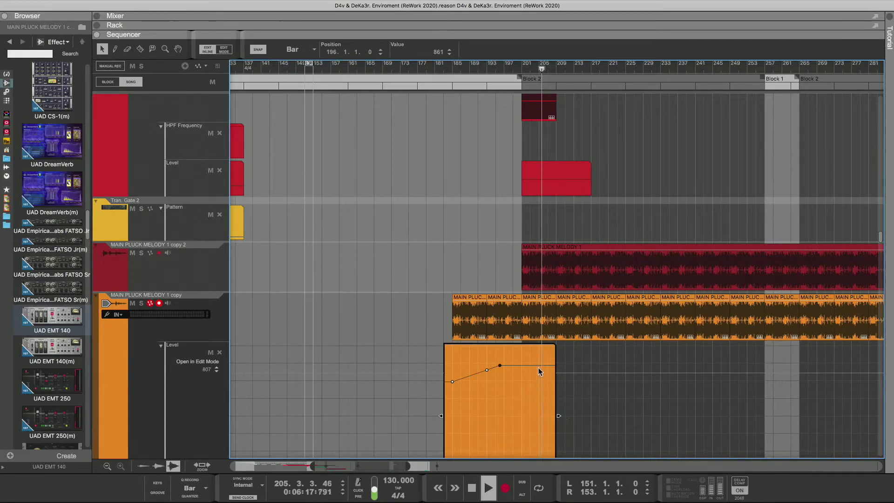
pyautogui.click(526, 366)
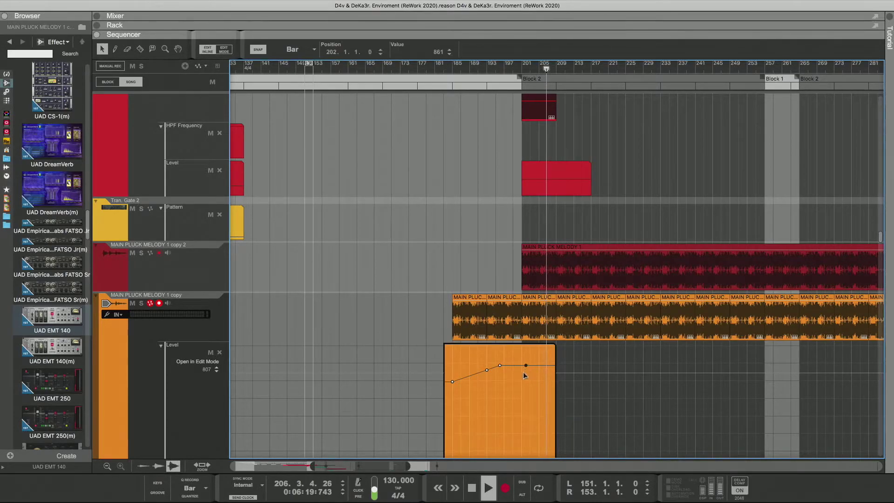
pyautogui.moveTo(527, 366); pyautogui.dragTo(525, 420)
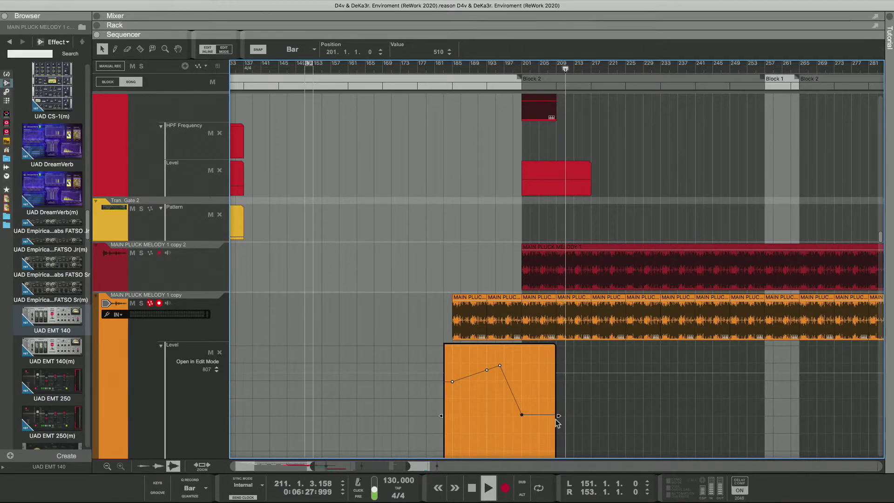
# Step: Extend the level automation clip to bar 257 and lower its bar 201 point to 0
pyautogui.moveTo(559, 416); pyautogui.dragTo(762, 382)
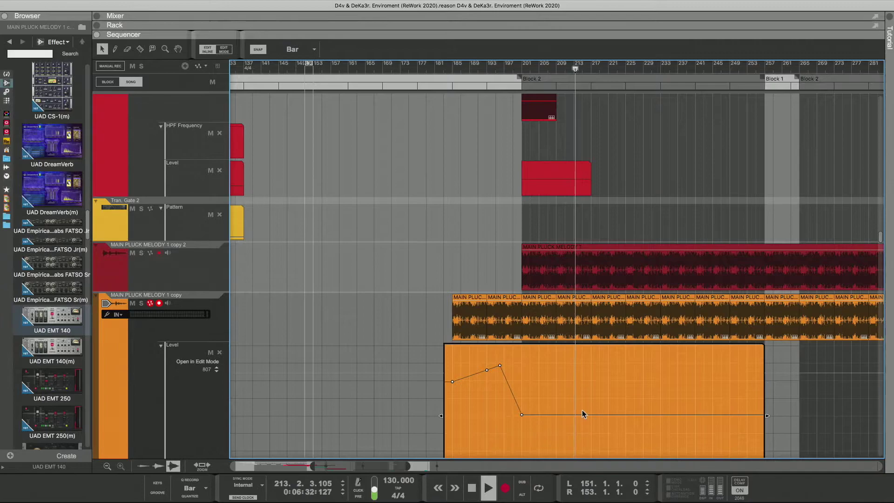
pyautogui.moveTo(522, 415); pyautogui.dragTo(523, 434)
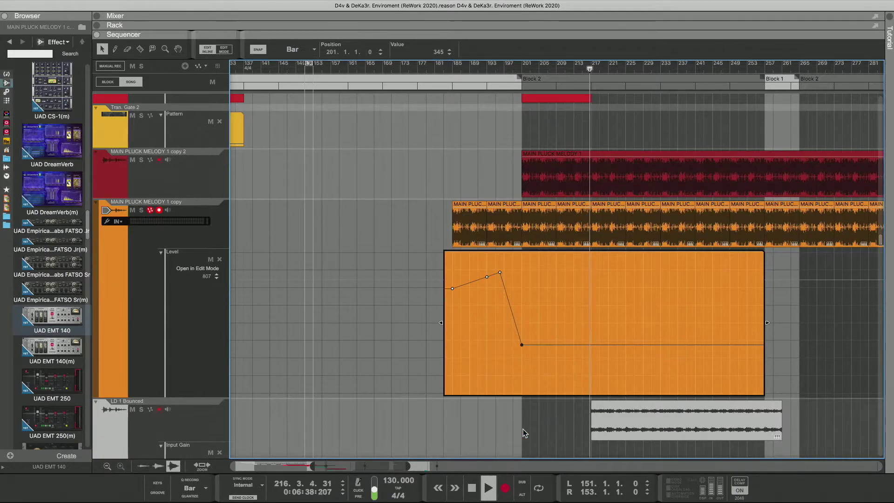
pyautogui.scroll(-2, 519, 391)
pyautogui.moveTo(522, 345); pyautogui.dragTo(521, 403)
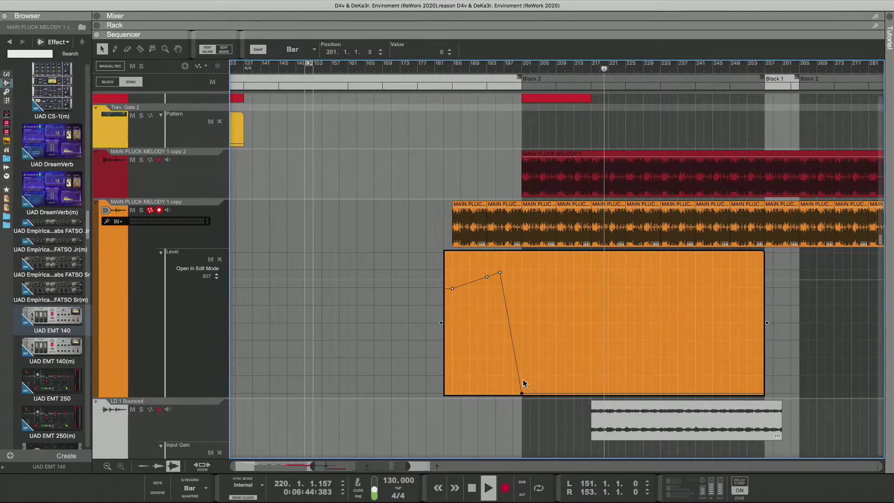
# Step: Undo the level changes at bar 201 and the extension of the automation clip
pyautogui.press('super+z')
pyautogui.press('super+z')
pyautogui.press('super+z')
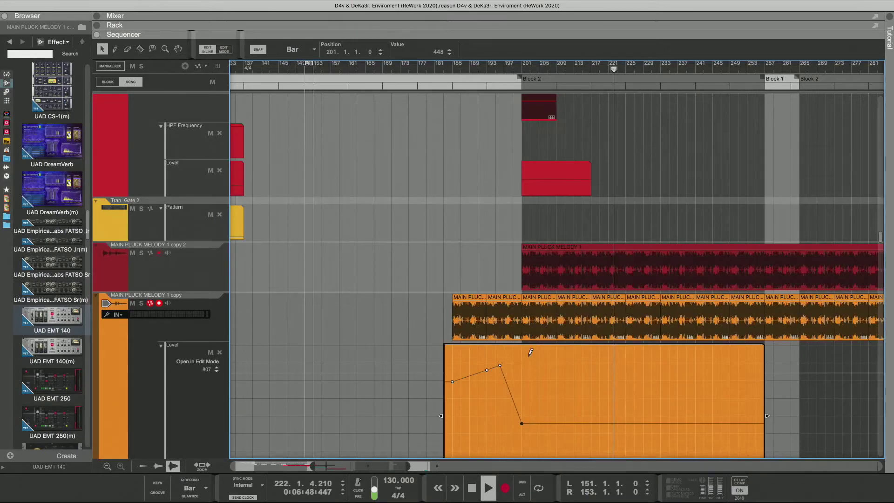
pyautogui.press('super+z')
pyautogui.press('super+z')
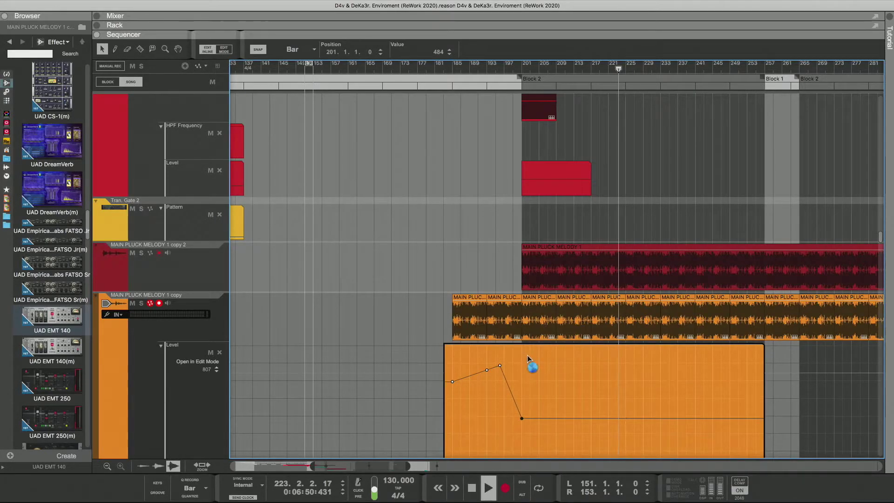
pyautogui.press('super+z')
pyautogui.press('super+z')
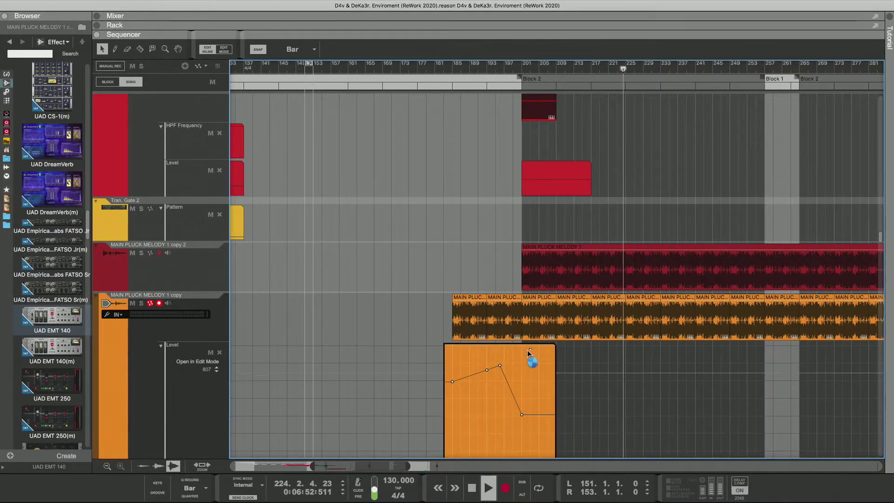
pyautogui.press('super+z')
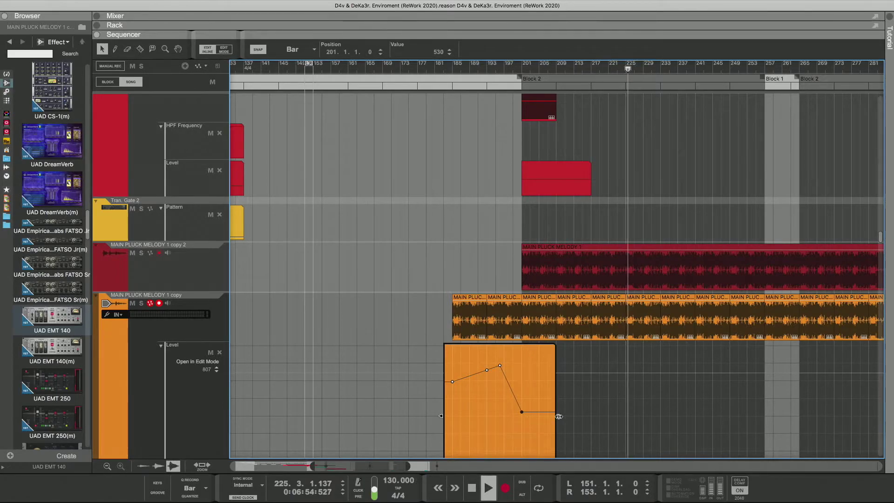
# Step: Extend the level automation clip to bar 257 and delete its point at bar 201
pyautogui.moveTo(559, 417); pyautogui.dragTo(766, 386)
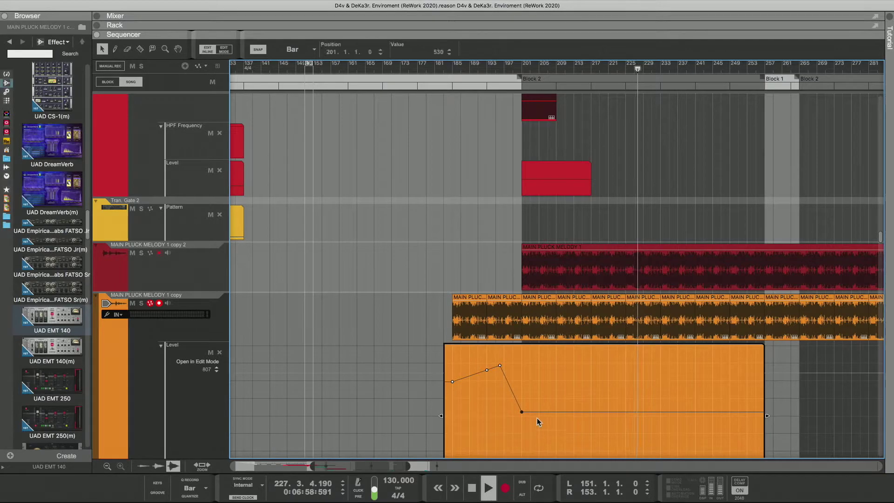
pyautogui.press('Delete')
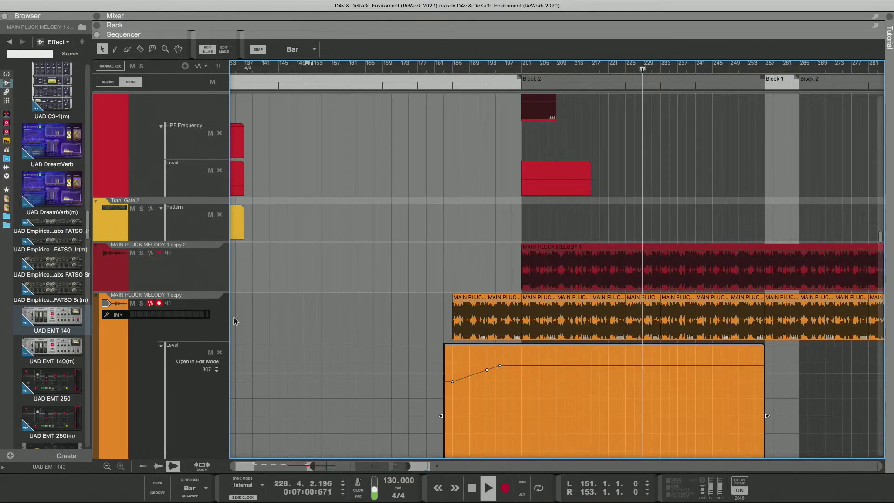
# Step: Delete the audio clips between bars 201 and 257 on the MAIN PLUCK MELODY 1 copy track
pyautogui.click(543, 325)
pyautogui.press('Delete')
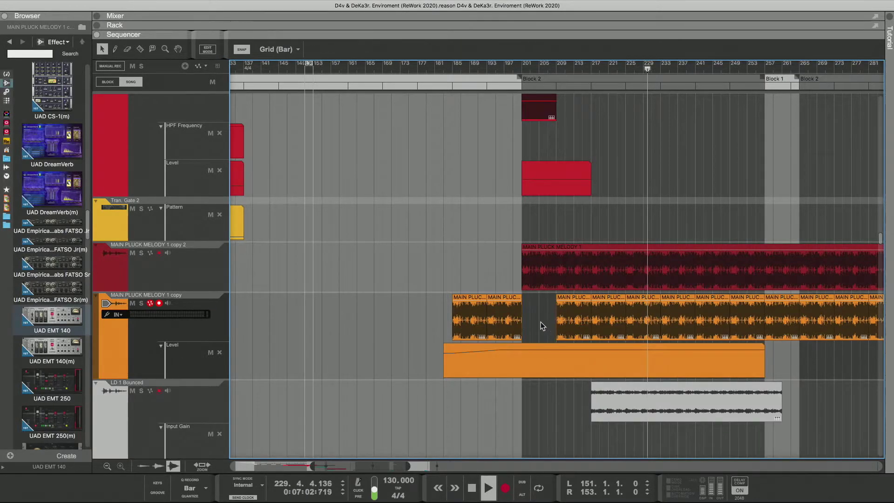
pyautogui.moveTo(543, 324); pyautogui.dragTo(742, 323)
pyautogui.press('Delete')
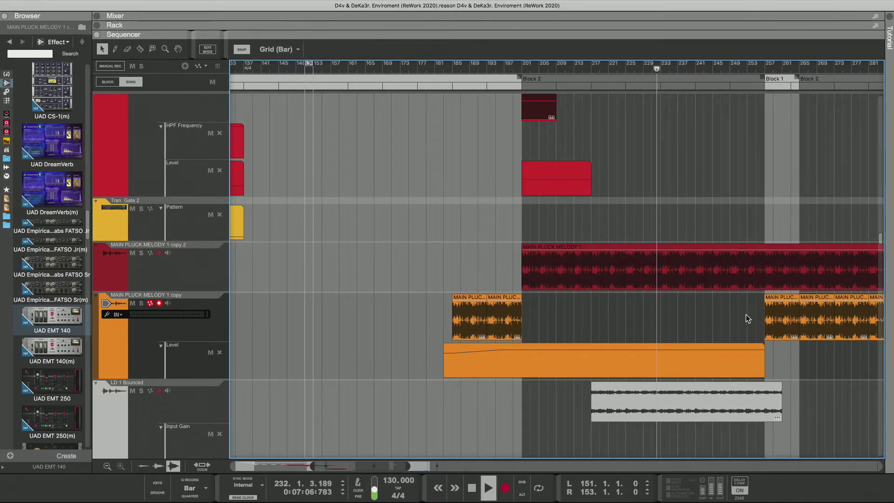
pyautogui.moveTo(747, 319)
pyautogui.mouseDown()
pyautogui.moveTo(762, 318)
pyautogui.moveTo(750, 315)
pyautogui.mouseUp()
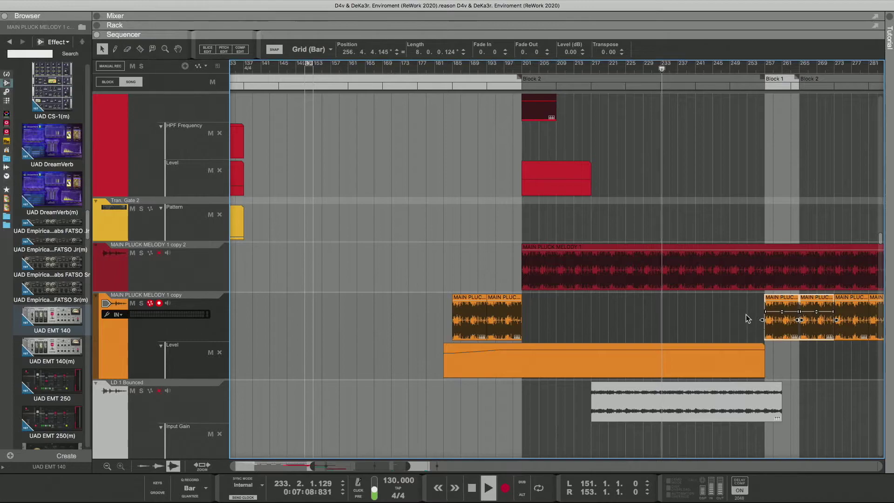
pyautogui.click(818, 331)
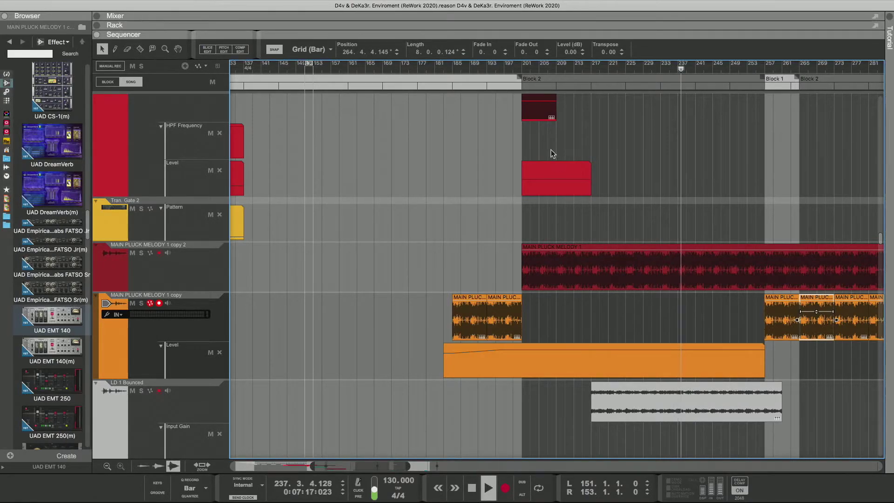
# Step: Continue playback from bar 185 and shorten the MAIN PLUCK MELODY 1 copy level automation clip to end at bar 201
pyautogui.click(454, 66)
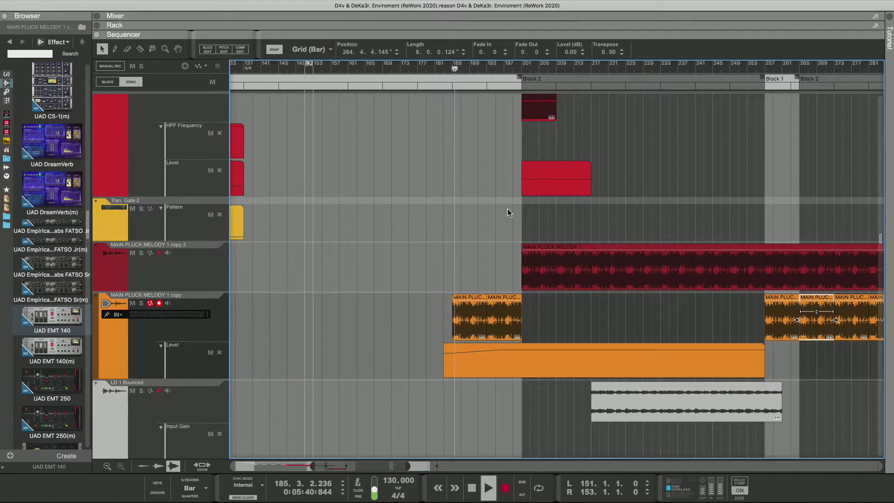
pyautogui.click(747, 369)
pyautogui.moveTo(771, 363); pyautogui.dragTo(522, 362)
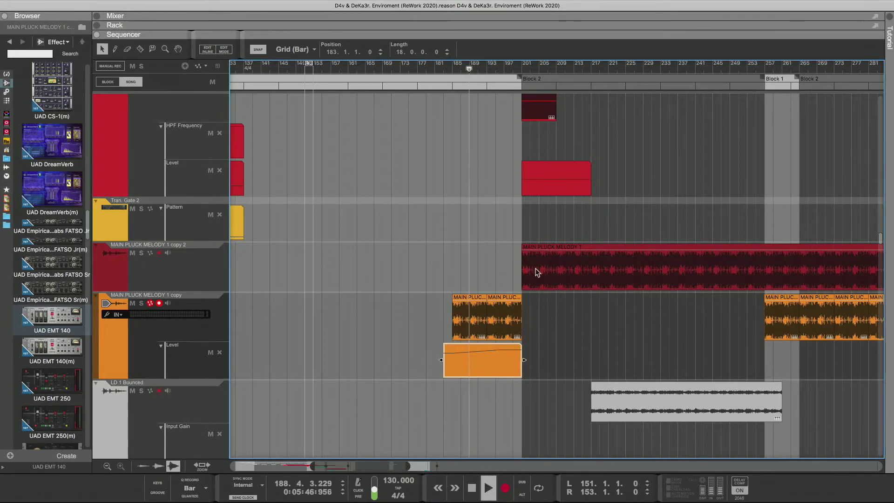
pyautogui.scroll(4, 543, 280)
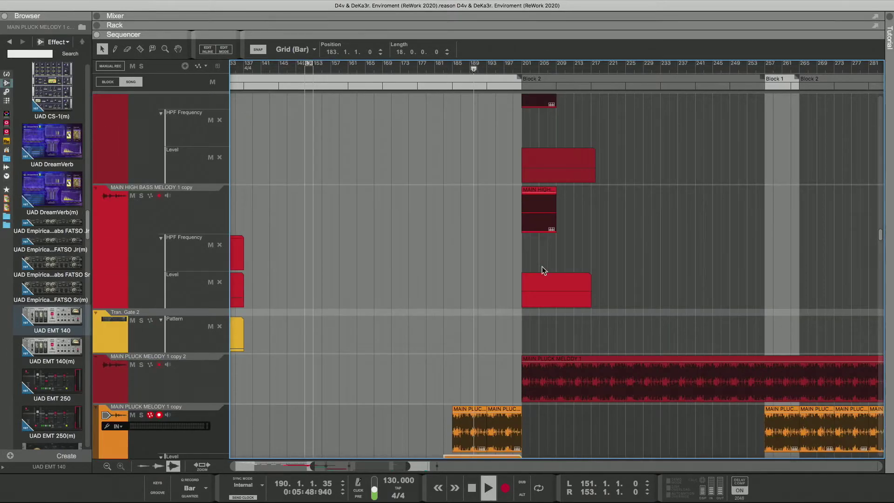
pyautogui.scroll(2, 540, 264)
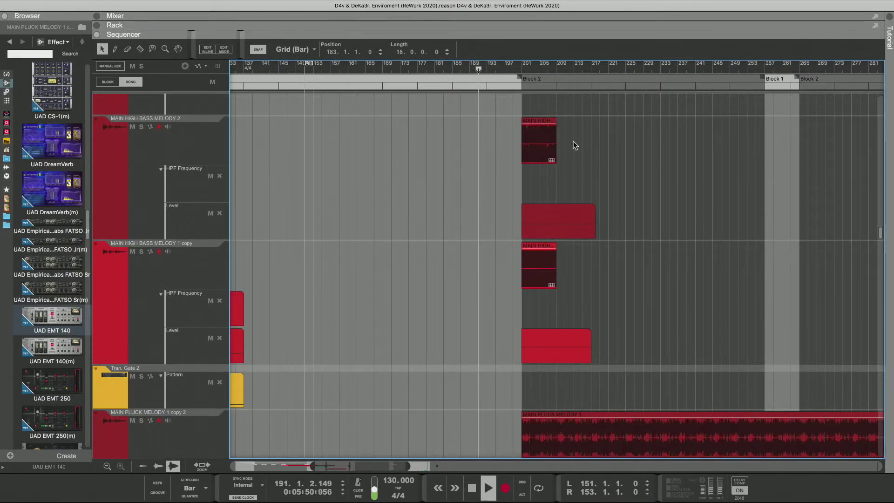
pyautogui.moveTo(605, 117); pyautogui.dragTo(519, 268)
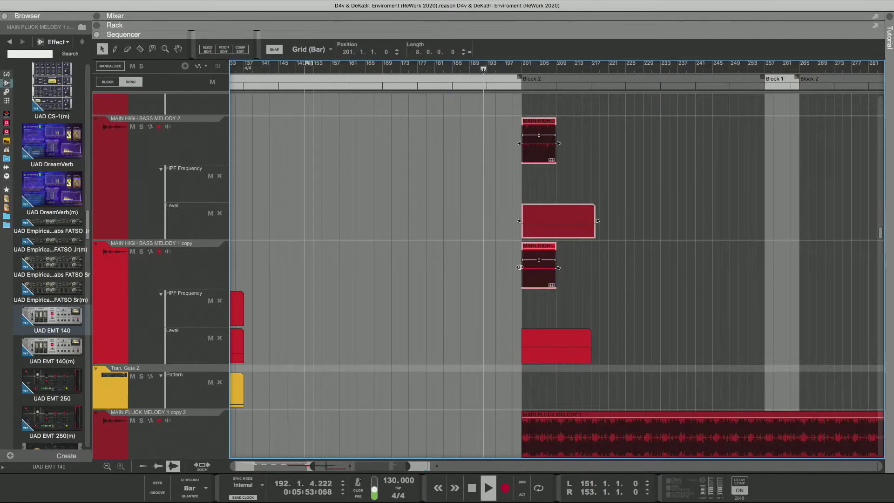
pyautogui.scroll(5, 520, 268)
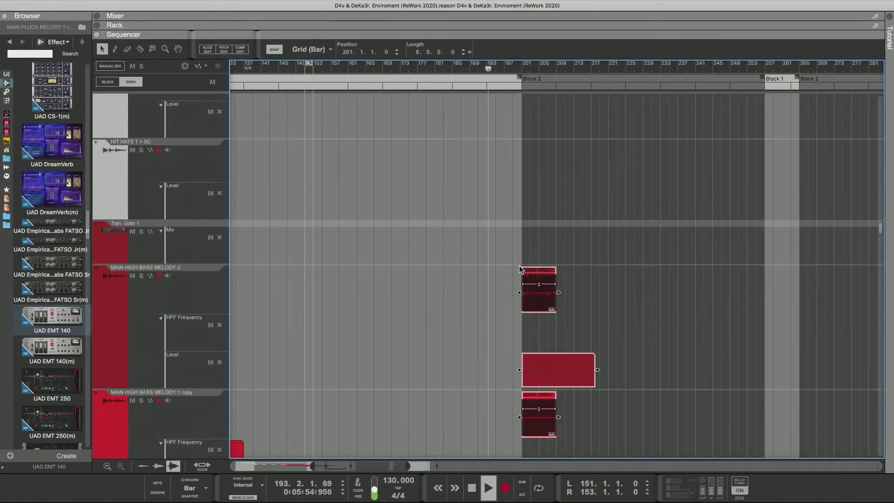
# Step: Open the MAIN PLUCK MELODY 1 copy level automation clip and move its last point to bar 197 with a value of 838
pyautogui.scroll(-9, 520, 267)
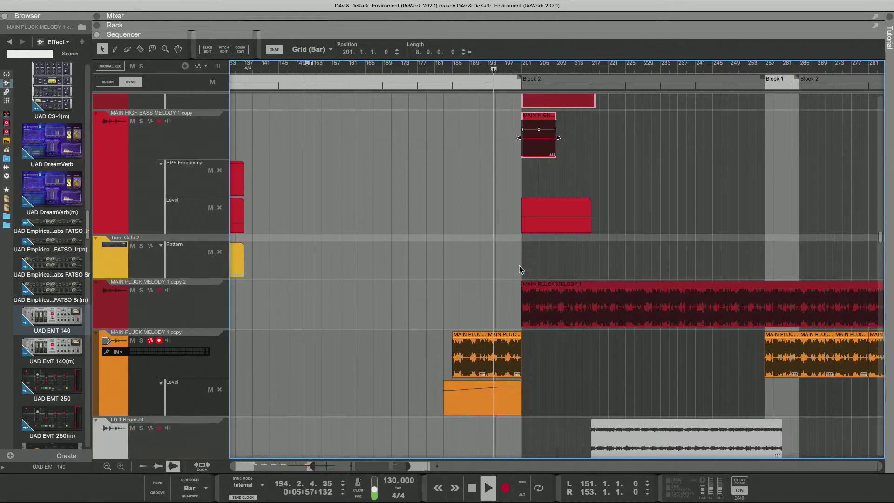
pyautogui.scroll(-7, 520, 269)
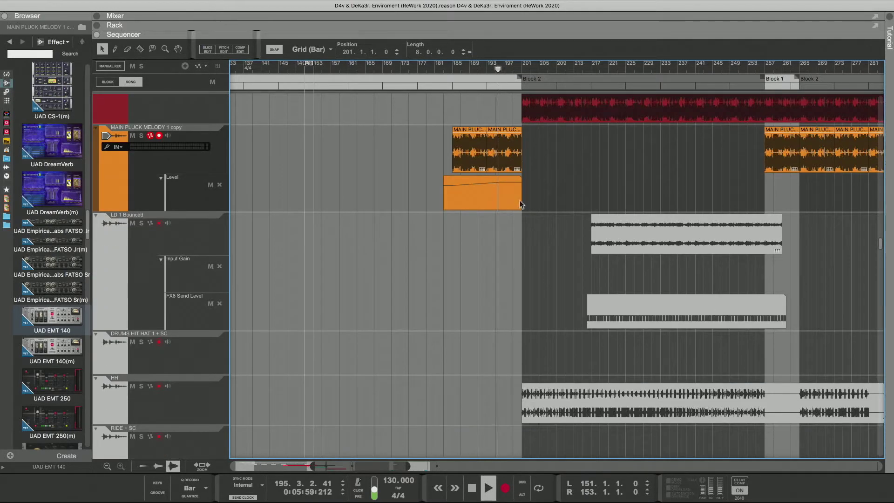
pyautogui.doubleClick(520, 203)
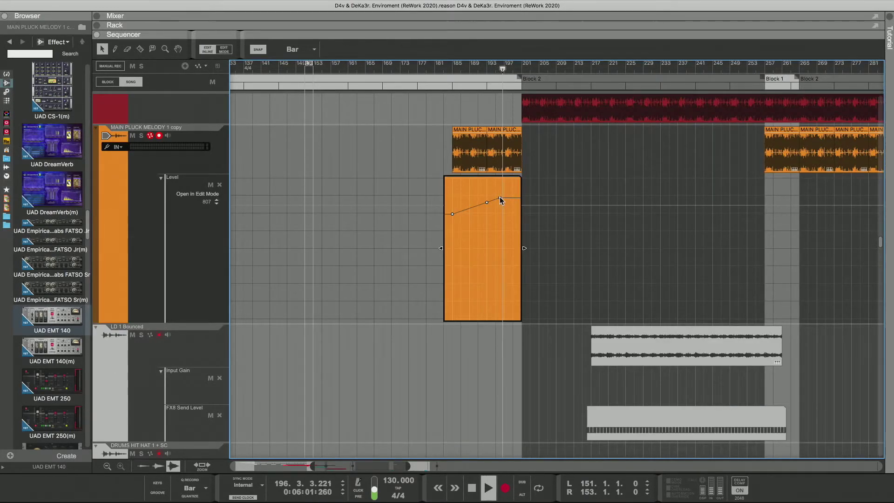
pyautogui.moveTo(501, 201); pyautogui.dragTo(508, 204)
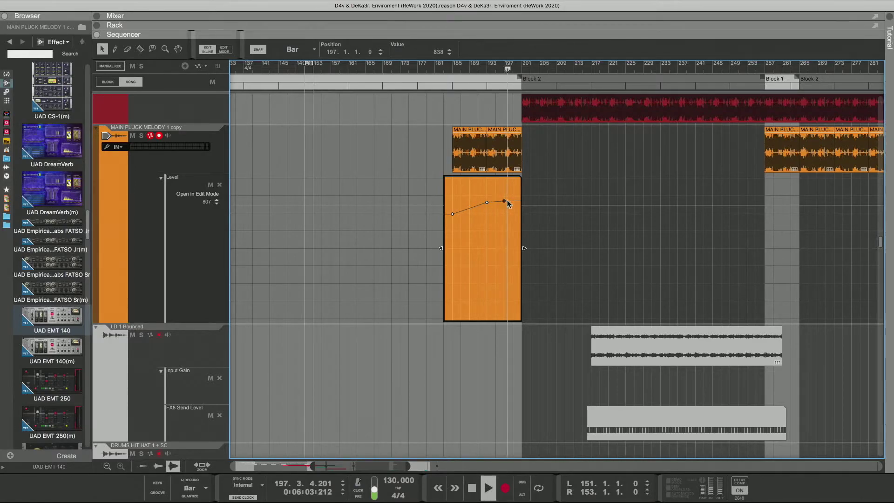
# Step: Move the Block 2 audio and level clips of MAIN HIGH BASS MELODY 2 and MAIN HIGH BASS MELODY 1 copy to start at bar 209
pyautogui.scroll(-1, 508, 200)
pyautogui.scroll(7, 536, 196)
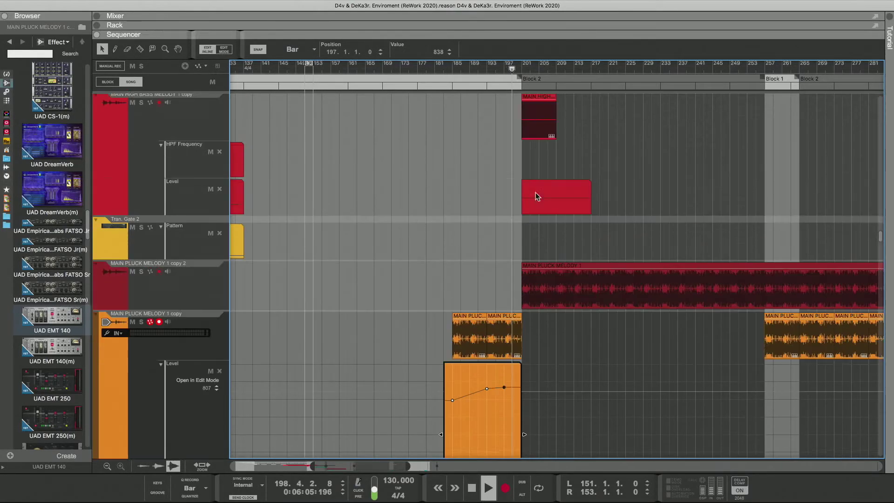
pyautogui.scroll(8, 535, 196)
pyautogui.moveTo(589, 153); pyautogui.dragTo(570, 415)
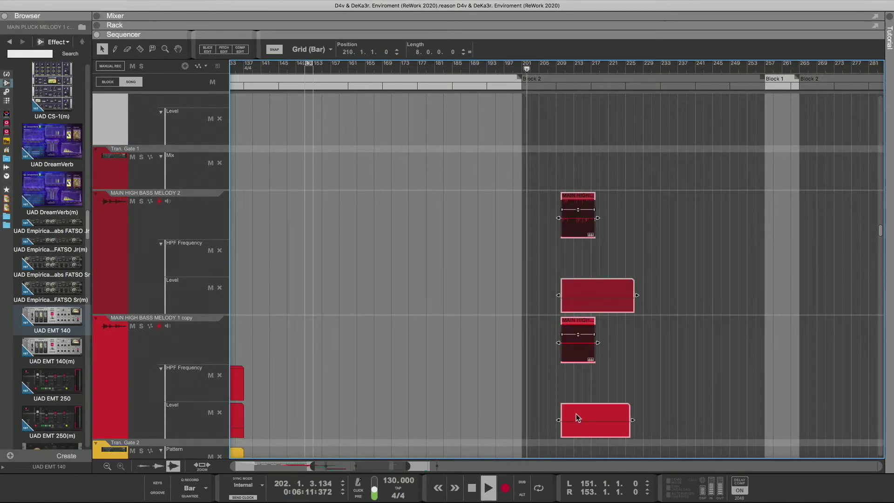
pyautogui.moveTo(584, 413); pyautogui.dragTo(581, 415)
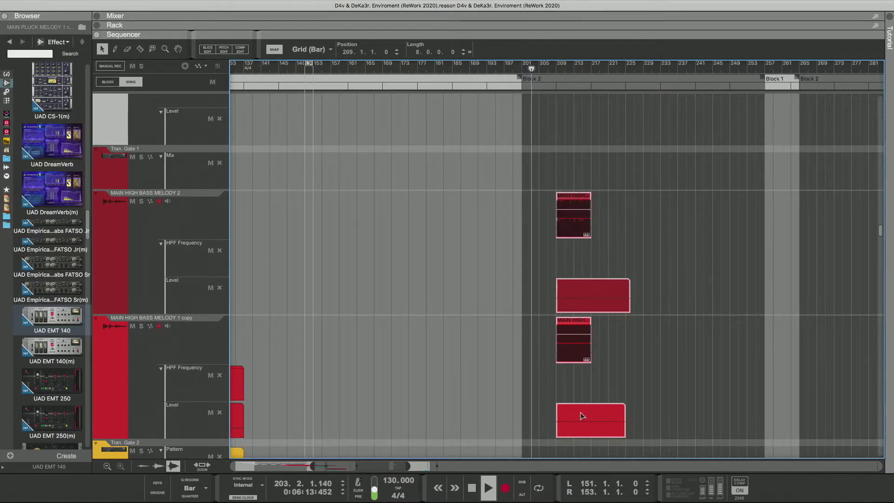
# Step: Duplicate the two MAIN PLUCK MELODY 1 copy audio clips at bars 185 to 201 so the copies start at bar 201
pyautogui.scroll(-1, 577, 414)
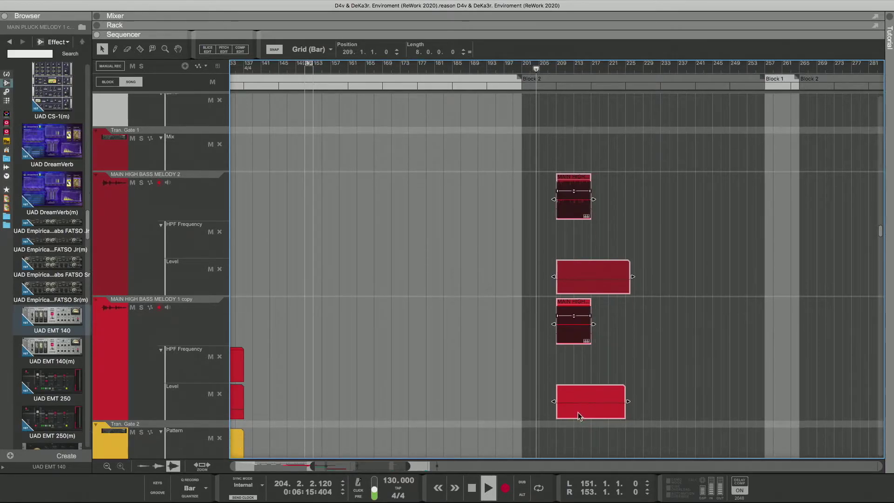
pyautogui.scroll(-10, 577, 414)
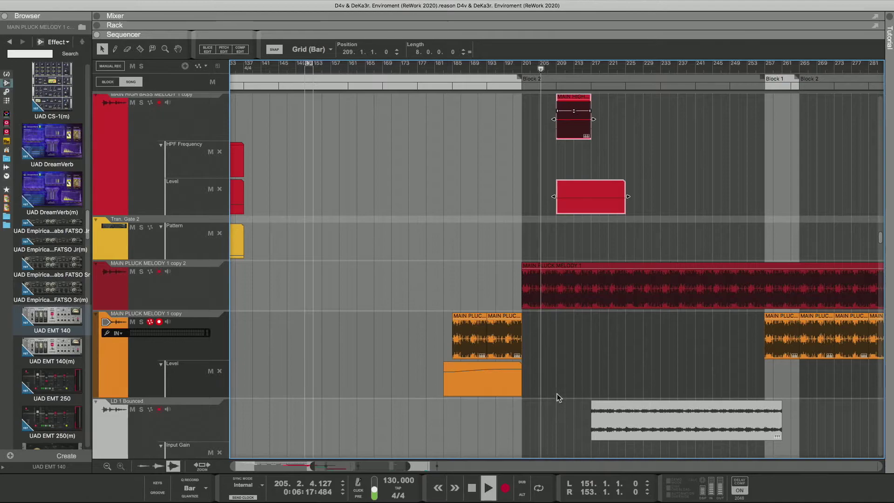
pyautogui.moveTo(543, 339); pyautogui.dragTo(468, 339)
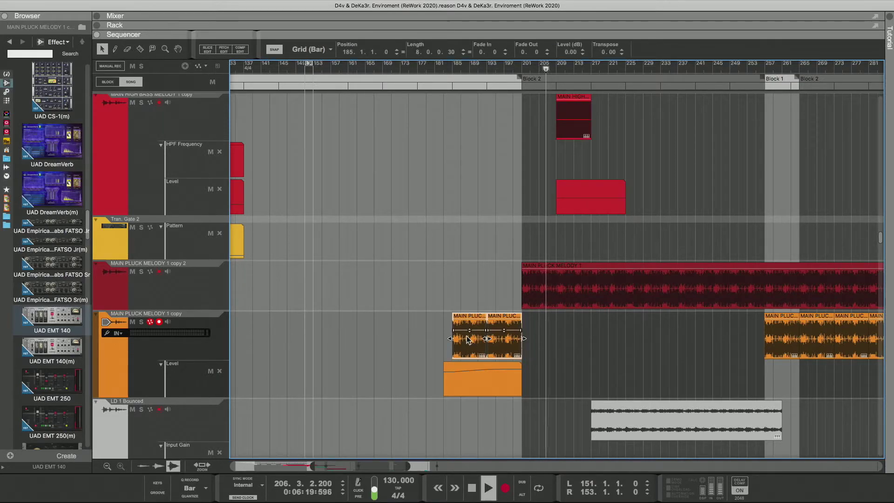
pyautogui.hotkey('ctrl', 'd')
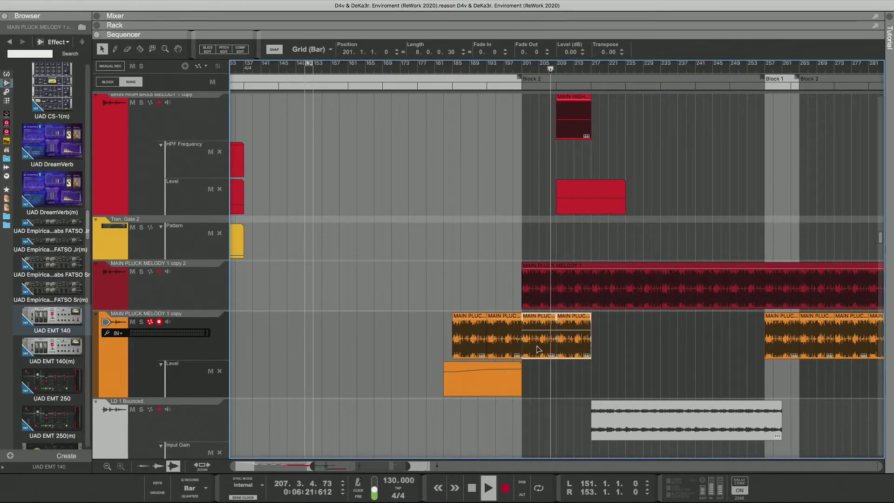
# Step: Try extending the MAIN PLUCK MELODY 1 copy level automation clip to bar 219, and bring its end back to bar 201
pyautogui.click(519, 375)
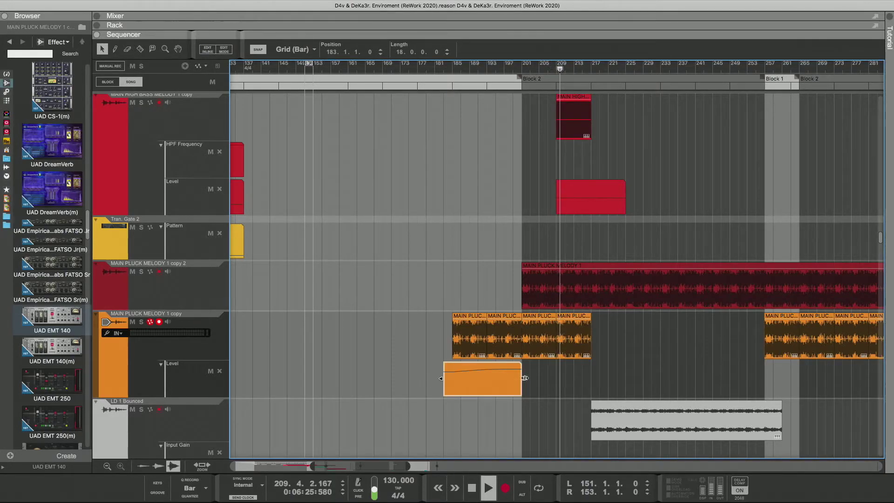
pyautogui.moveTo(524, 376); pyautogui.dragTo(601, 377)
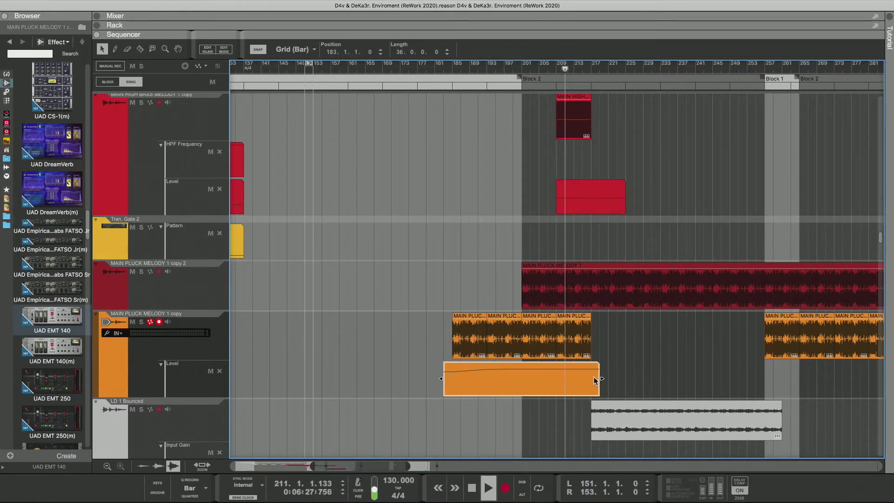
pyautogui.doubleClick(564, 372)
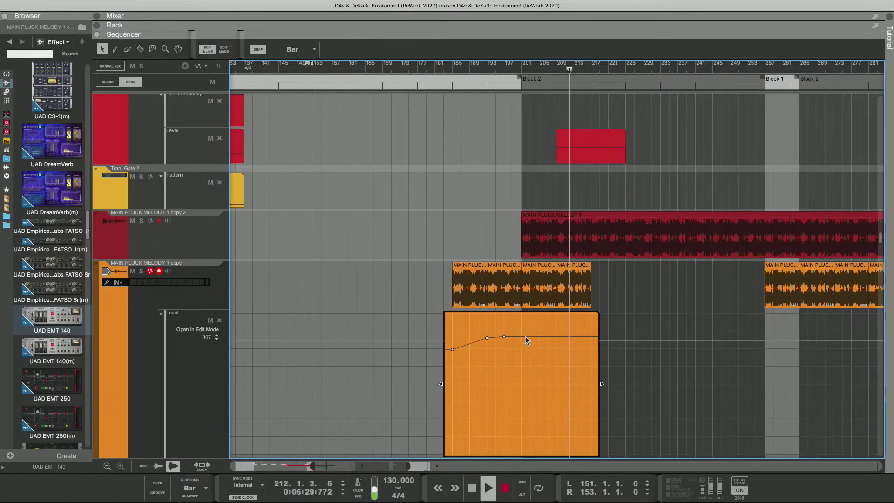
pyautogui.moveTo(599, 383); pyautogui.dragTo(521, 380)
pyautogui.doubleClick(540, 326)
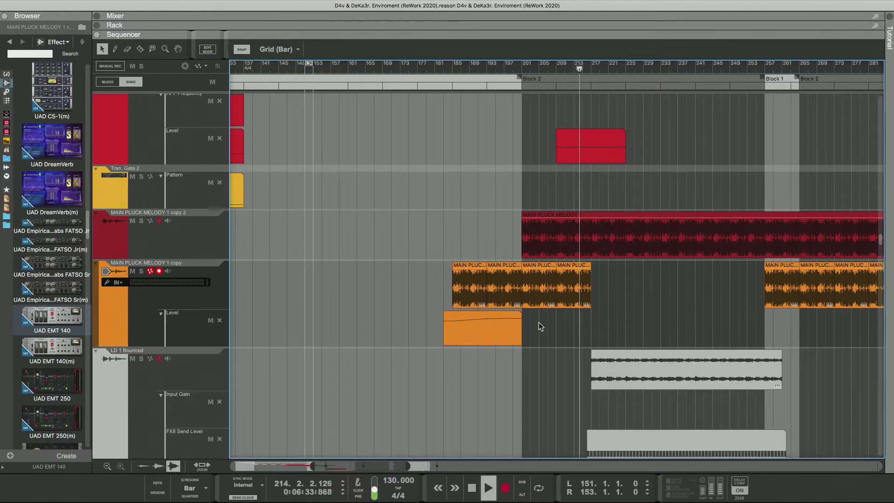
# Step: Draw a second level automation clip from bar 202 to bar 217 on the MAIN PLUCK MELODY 1 copy track
pyautogui.moveTo(528, 327); pyautogui.dragTo(591, 327)
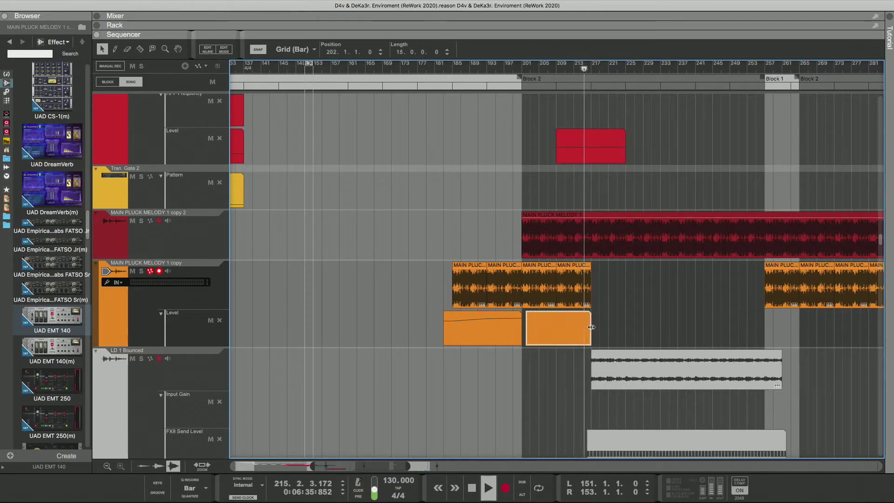
# Step: Extend the second MAIN PLUCK MELODY 1 copy level automation clip back to bar 201 and add a point at bar 205 with value 304
pyautogui.moveTo(525, 328); pyautogui.dragTo(520, 328)
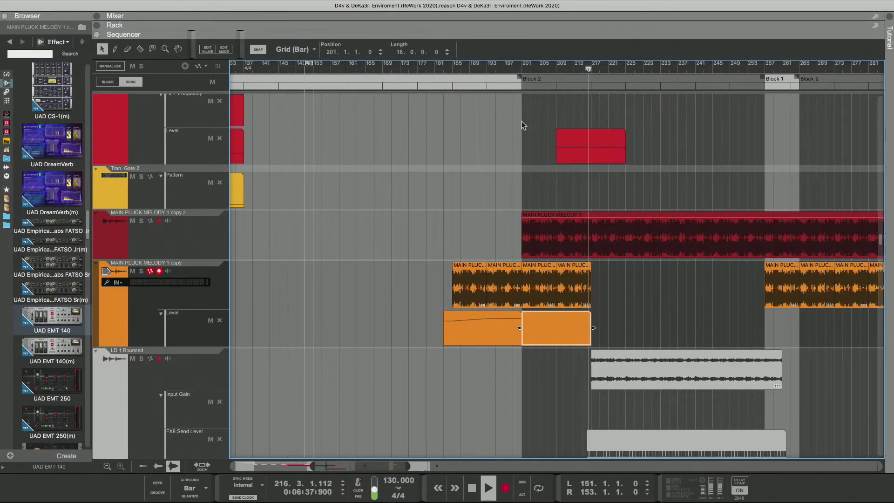
pyautogui.doubleClick(533, 329)
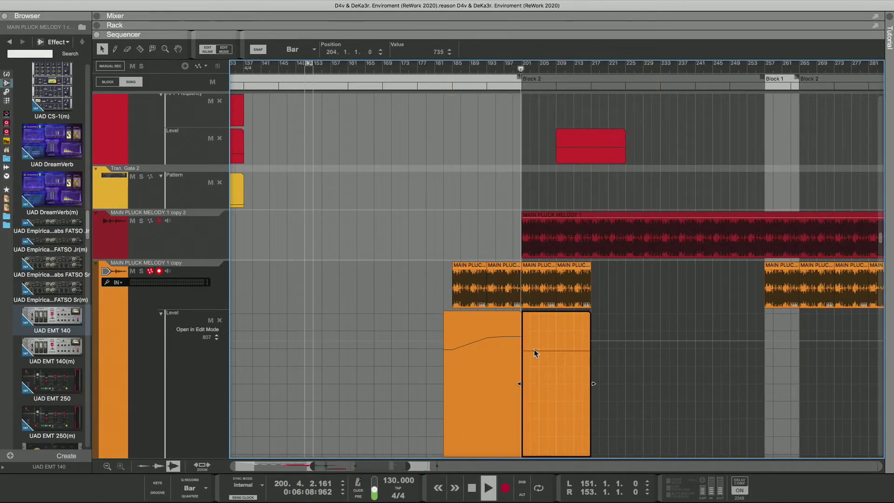
pyautogui.moveTo(534, 351); pyautogui.dragTo(543, 414)
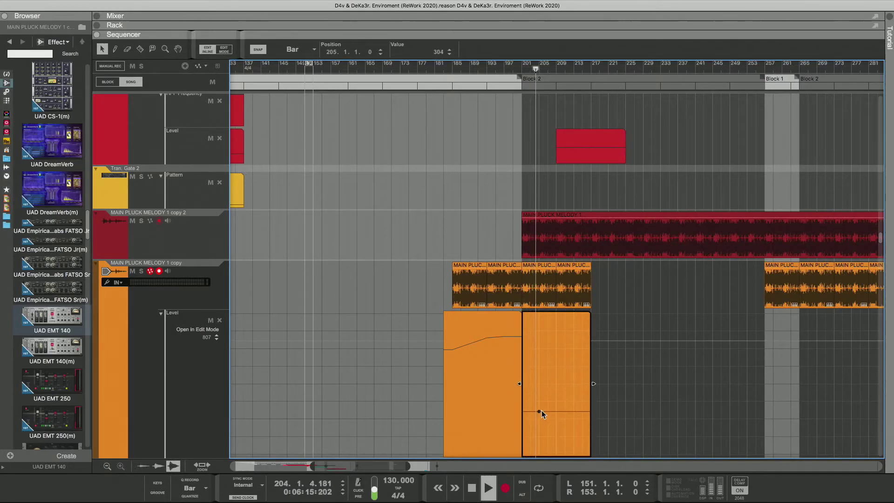
pyautogui.scroll(-6, 540, 410)
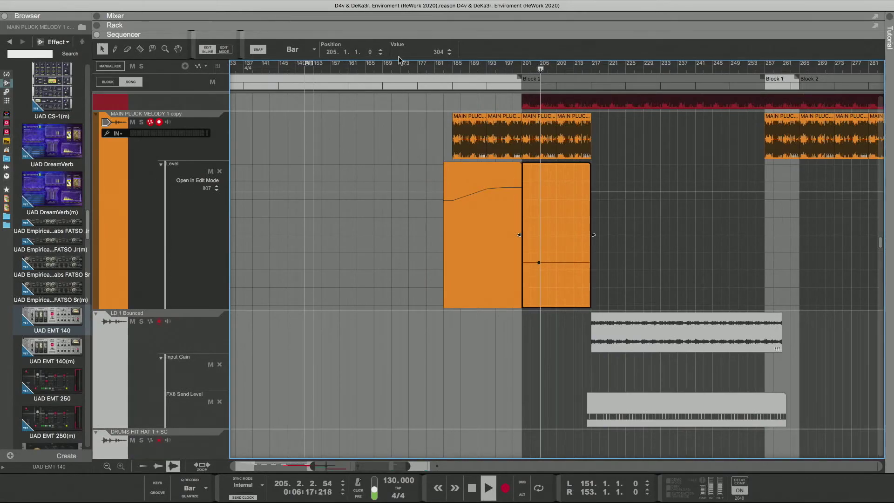
# Step: Show the mixer above the sequencer and look over the channel strips' sends and dynamics sections
pyautogui.press('F5')
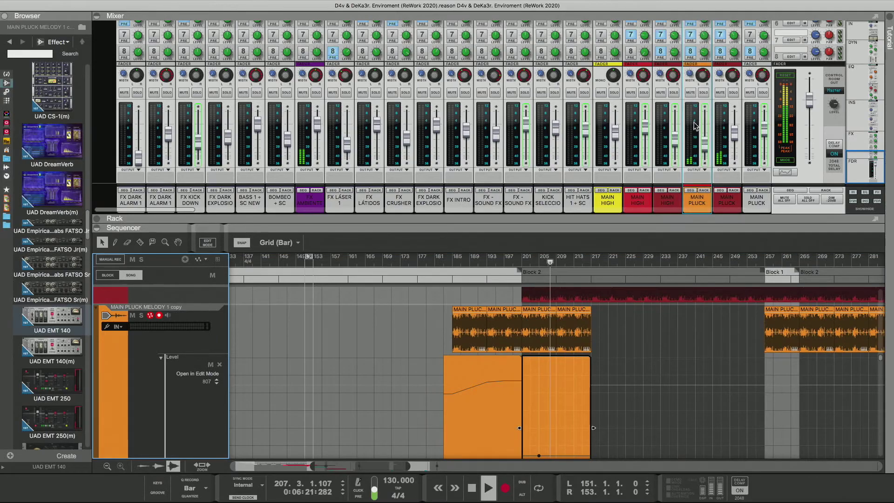
pyautogui.scroll(1, 694, 126)
pyautogui.scroll(10, 692, 128)
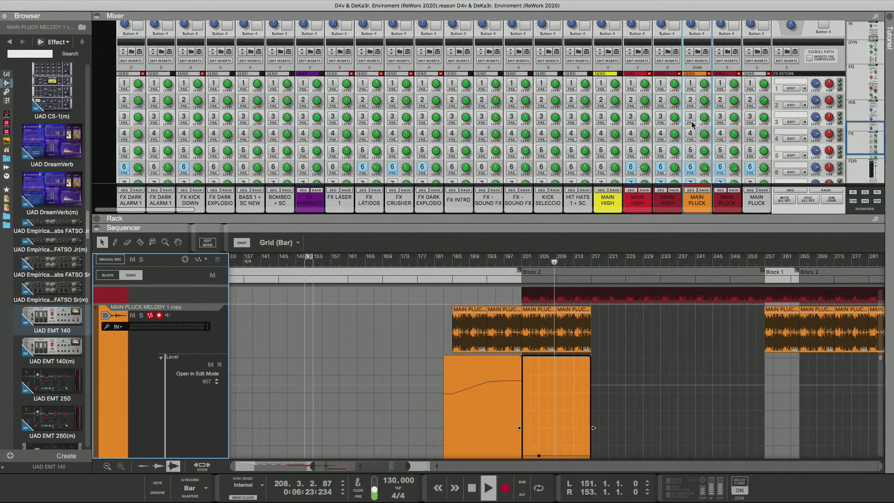
pyautogui.scroll(-2, 692, 124)
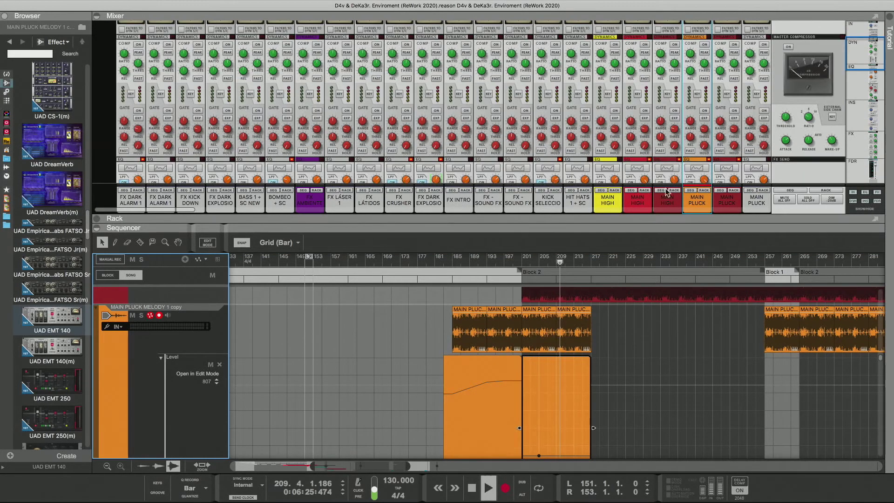
pyautogui.scroll(-3, 537, 448)
# Step: Delete the level automation clip from bar 201 to 217 on the MAIN PLUCK MELODY 1 copy track
pyautogui.click(539, 400)
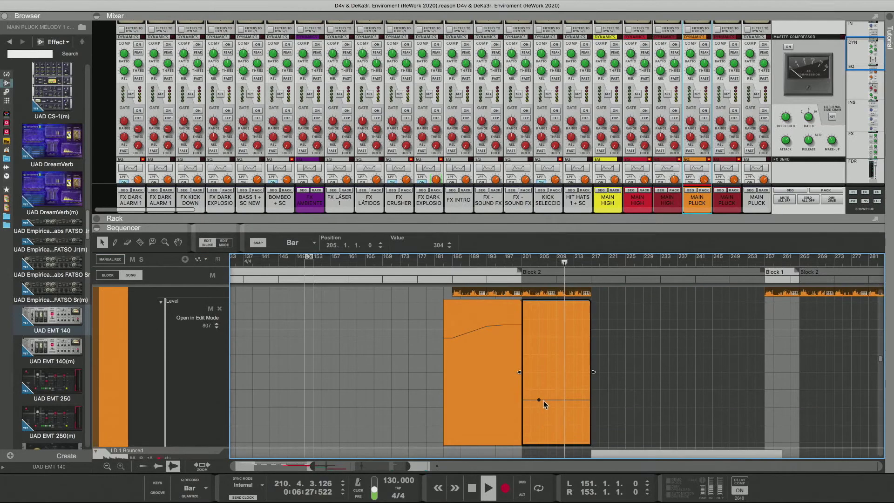
pyautogui.scroll(3, 580, 382)
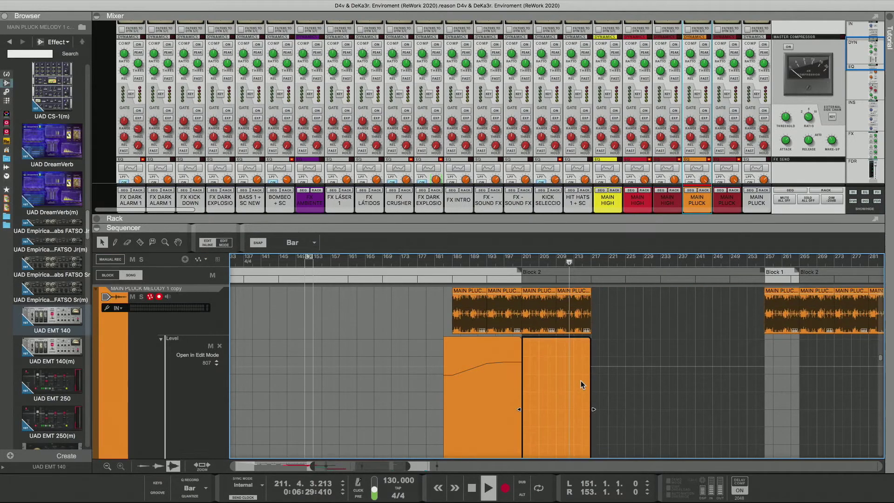
pyautogui.click(576, 375)
pyautogui.press('Delete')
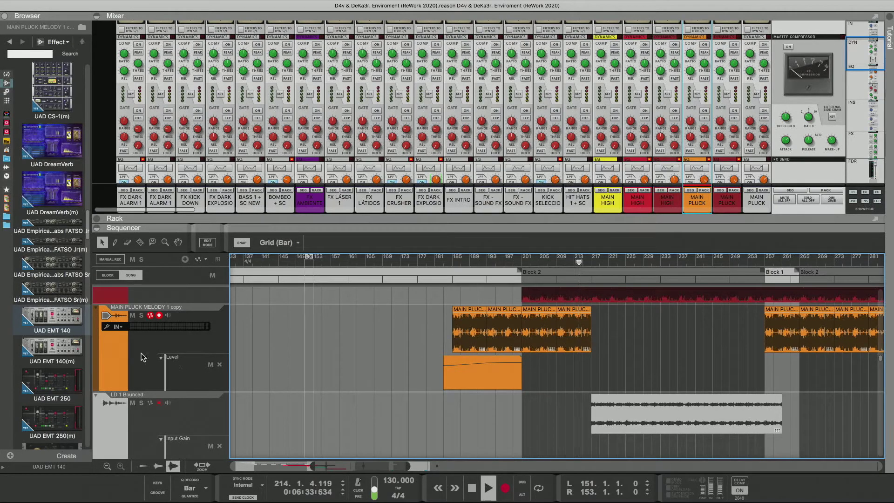
# Step: Mute the orange MAIN PLUCK MELODY 1 copy channel in the mixer
pyautogui.scroll(-3, 700, 102)
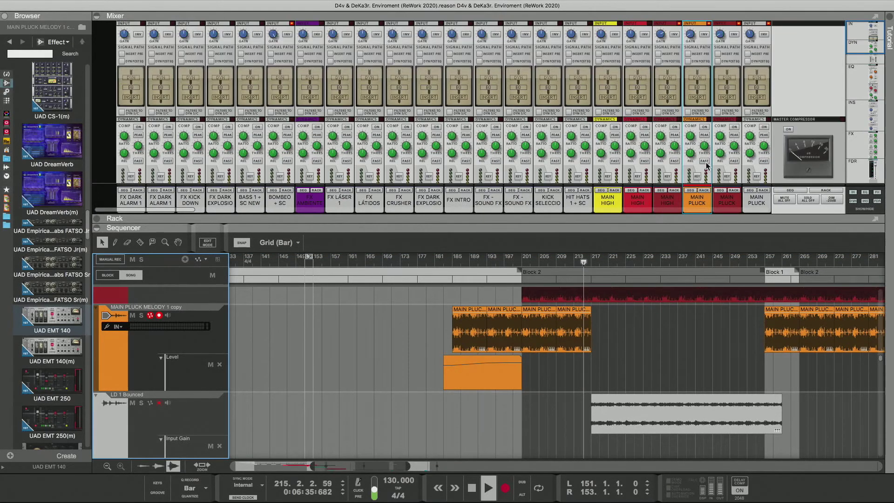
pyautogui.scroll(-2, 700, 100)
pyautogui.scroll(-5, 700, 100)
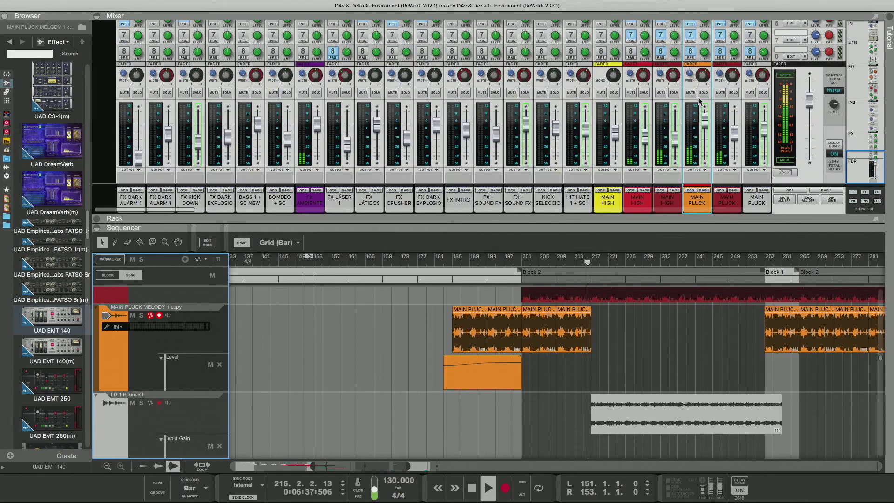
pyautogui.click(690, 92)
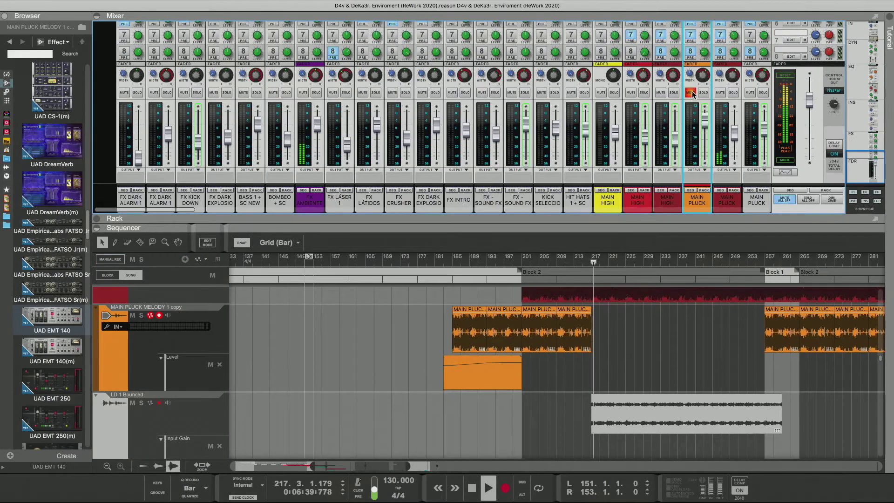
# Step: Move playback to just before bar 185 and delete the two MAIN PLUCK MELODY 1 copy audio clips between bars 201 and 217
pyautogui.click(448, 263)
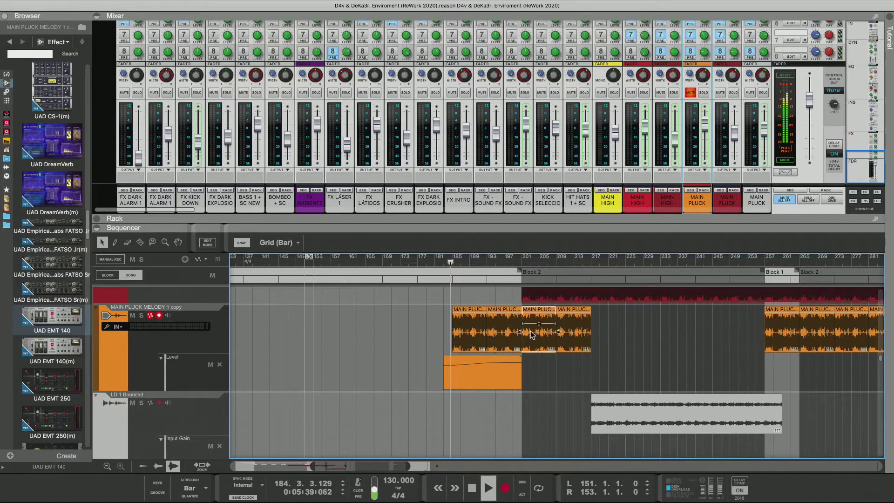
pyautogui.press('Delete')
pyautogui.click(576, 336)
pyautogui.press('Delete')
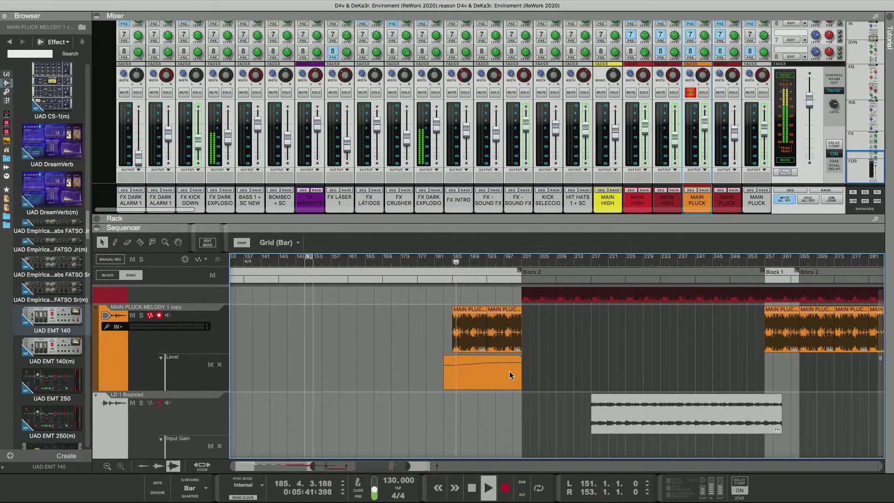
# Step: Open the remaining MAIN PLUCK MELODY 1 copy level automation clip for editing and raise its point at bar 185 to 896
pyautogui.doubleClick(495, 369)
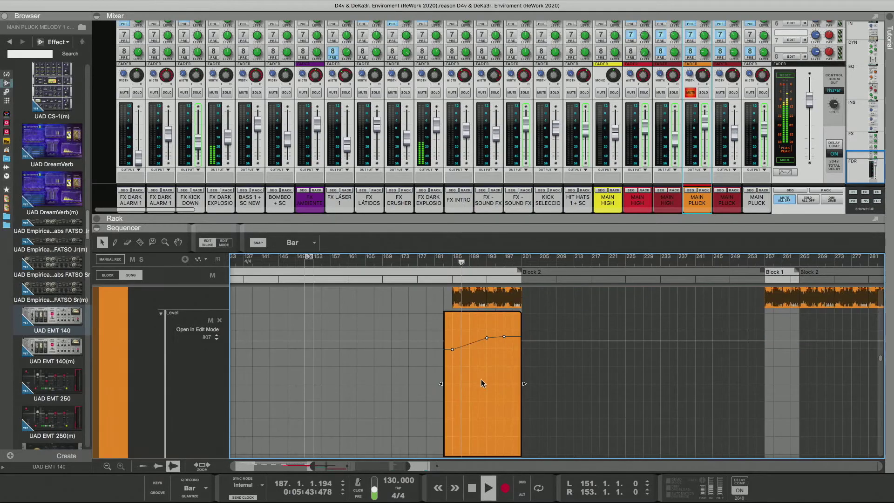
pyautogui.click(436, 268)
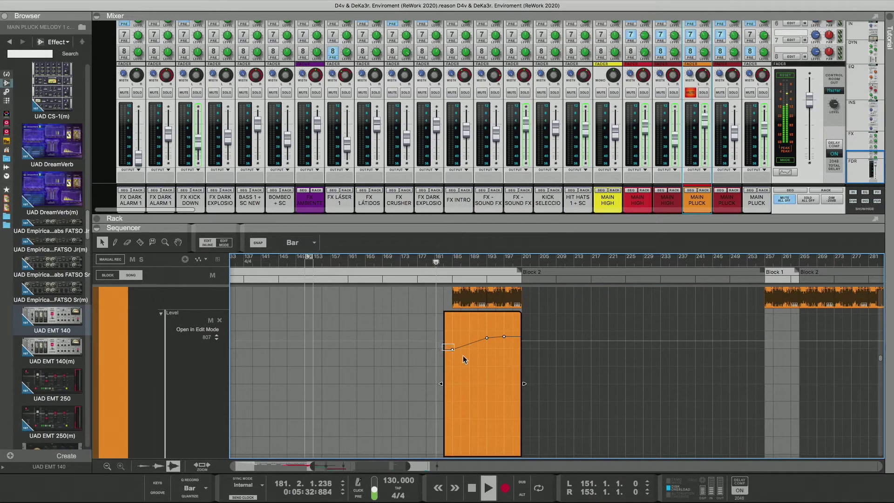
pyautogui.moveTo(464, 360); pyautogui.dragTo(451, 323)
pyautogui.scroll(2, 477, 396)
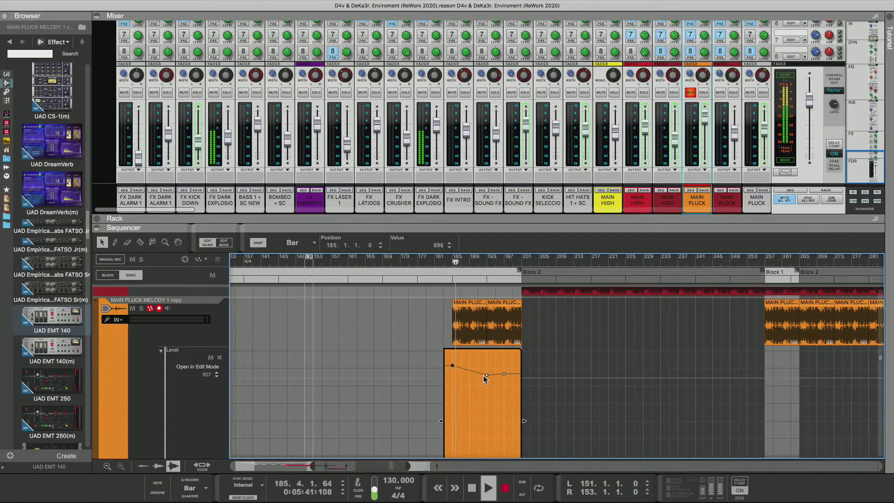
# Step: Unmute the MAIN PLUCK MELODY 1 copy channel, play from about bar 182, and lower the level point at bar 193 to 772
pyautogui.click(135, 367)
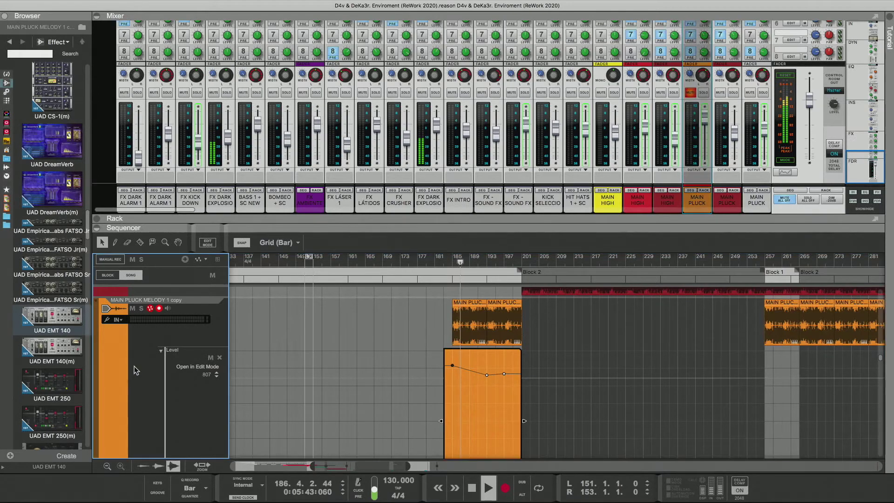
pyautogui.click(440, 262)
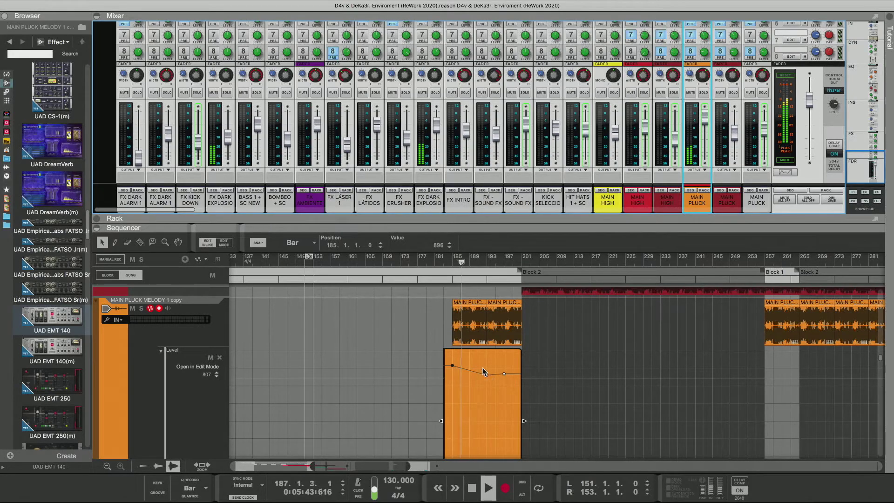
pyautogui.moveTo(485, 372); pyautogui.dragTo(487, 375)
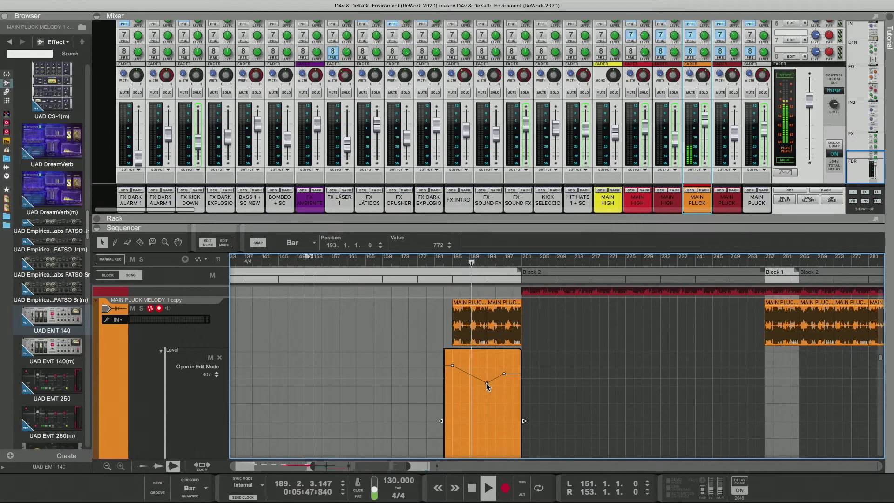
# Step: Replace the level automation point at bar 197 with one at value 709, and add another at bar 199 with value 672
pyautogui.click(505, 375)
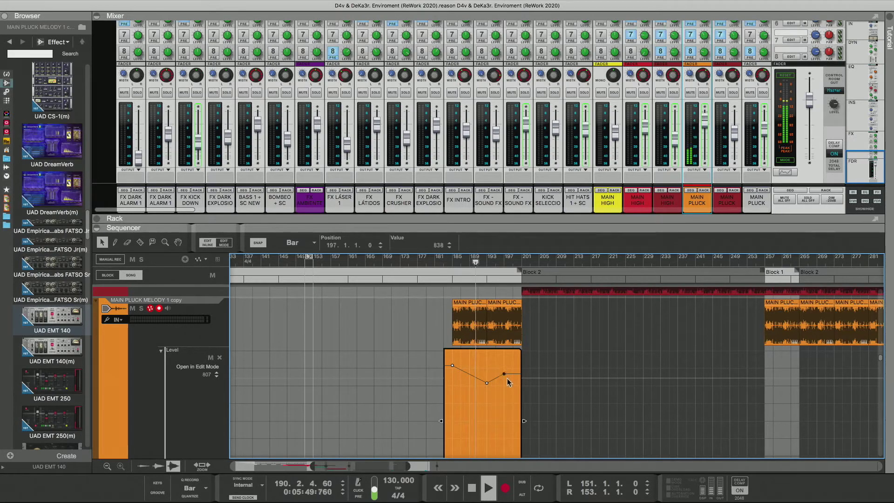
pyautogui.press('Delete')
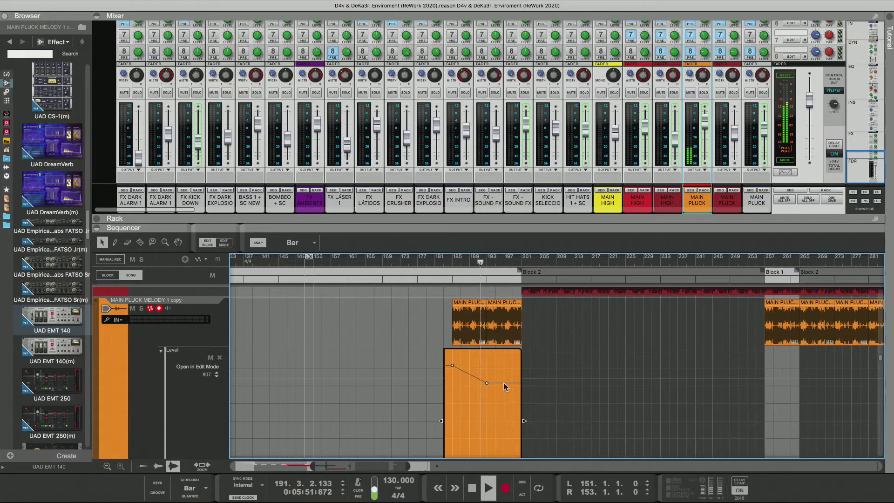
pyautogui.click(504, 383)
pyautogui.moveTo(505, 392); pyautogui.dragTo(506, 393)
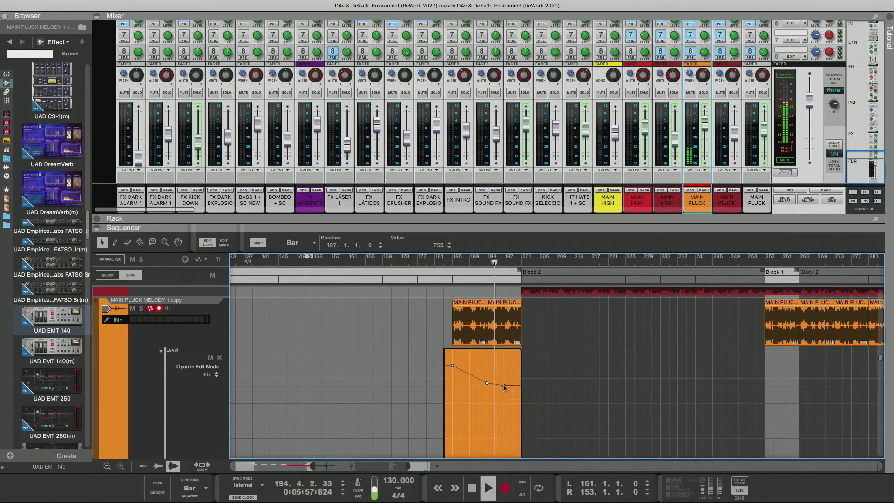
pyautogui.moveTo(505, 395); pyautogui.dragTo(506, 397)
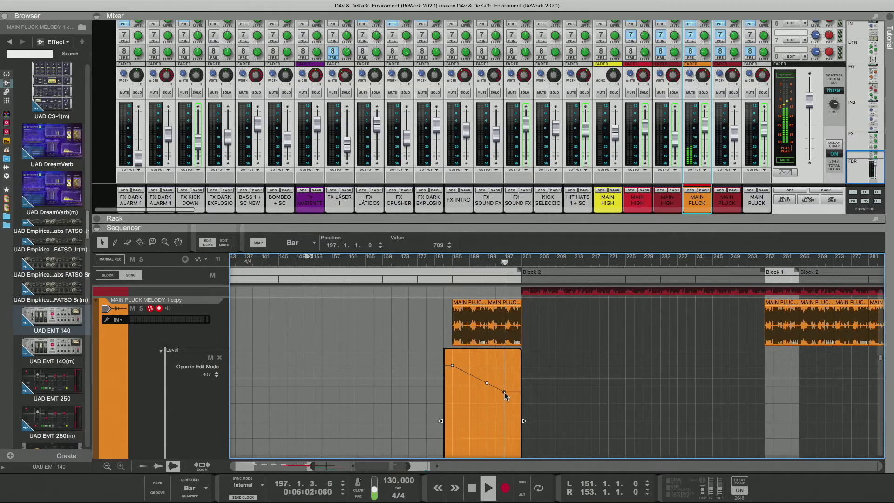
pyautogui.click(513, 393)
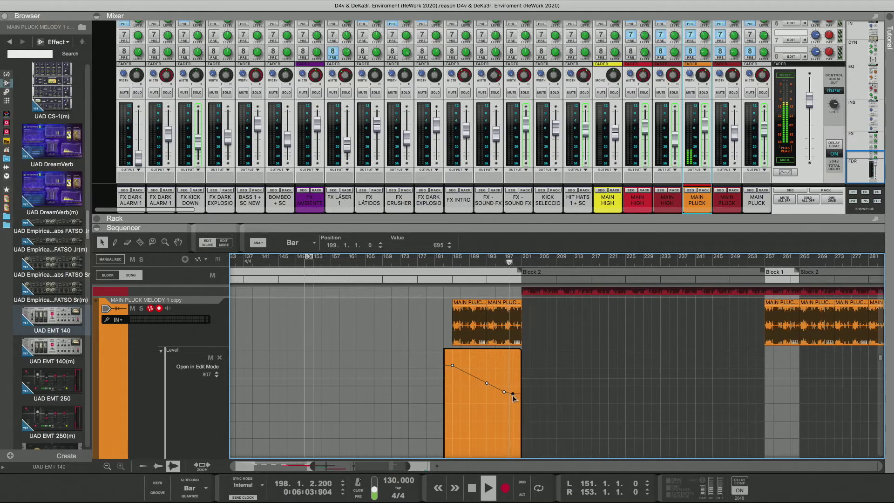
pyautogui.moveTo(513, 397); pyautogui.dragTo(514, 405)
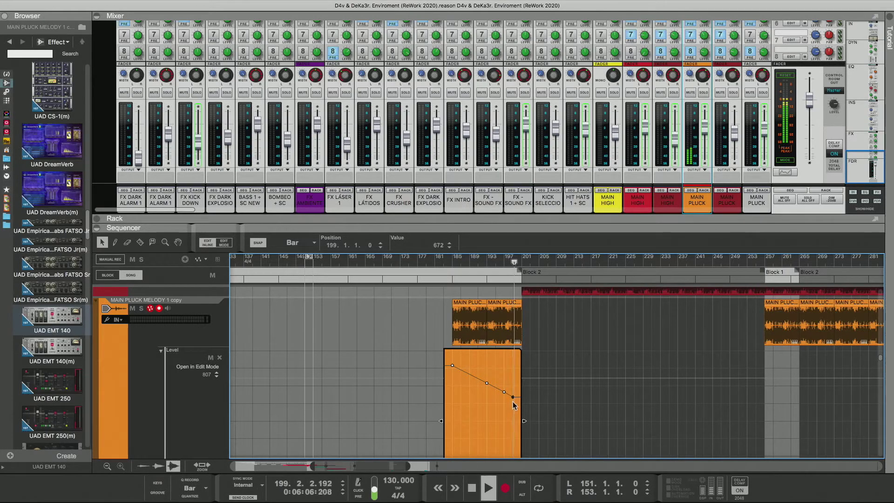
# Step: Try shortening the second MAIN PLUCK MELODY 1 copy audio clip to end at bar 200, and play from bar 198
pyautogui.click(520, 326)
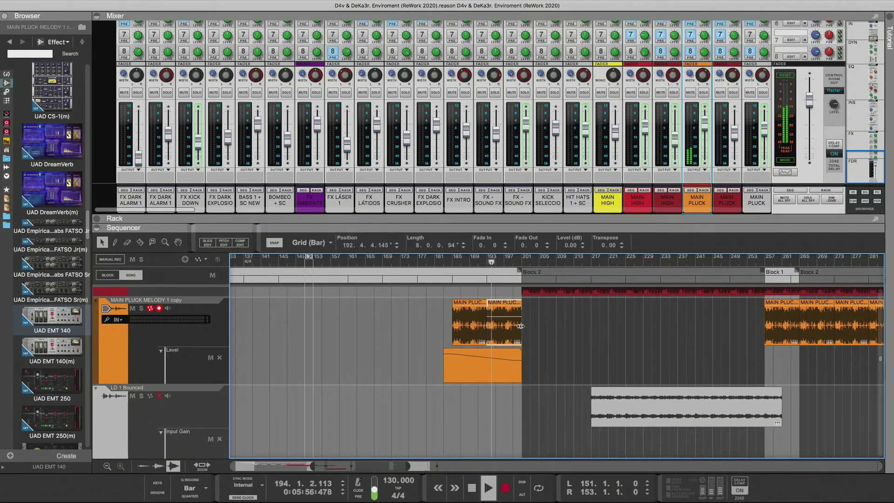
pyautogui.moveTo(521, 326); pyautogui.dragTo(516, 325)
pyautogui.click(527, 371)
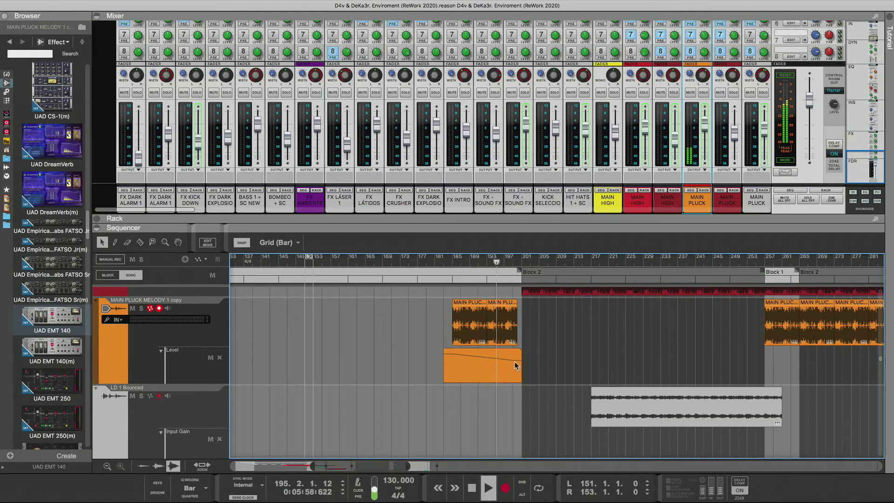
pyautogui.doubleClick(516, 363)
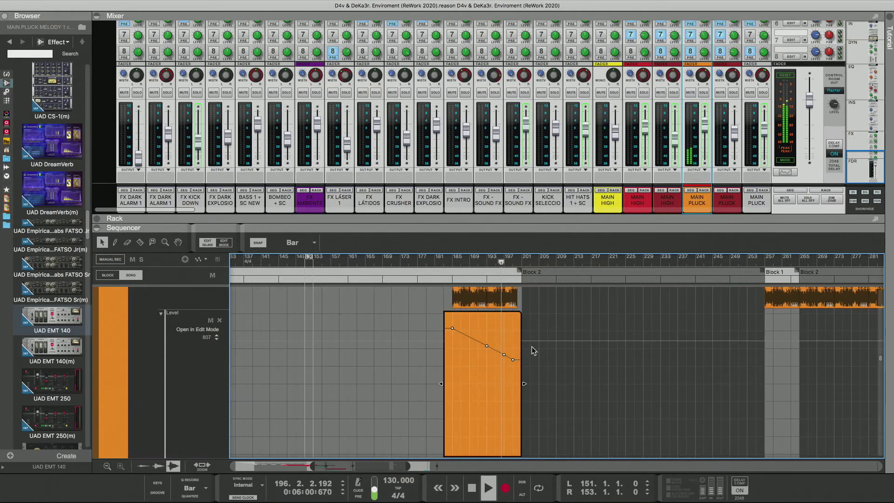
pyautogui.scroll(1, 536, 353)
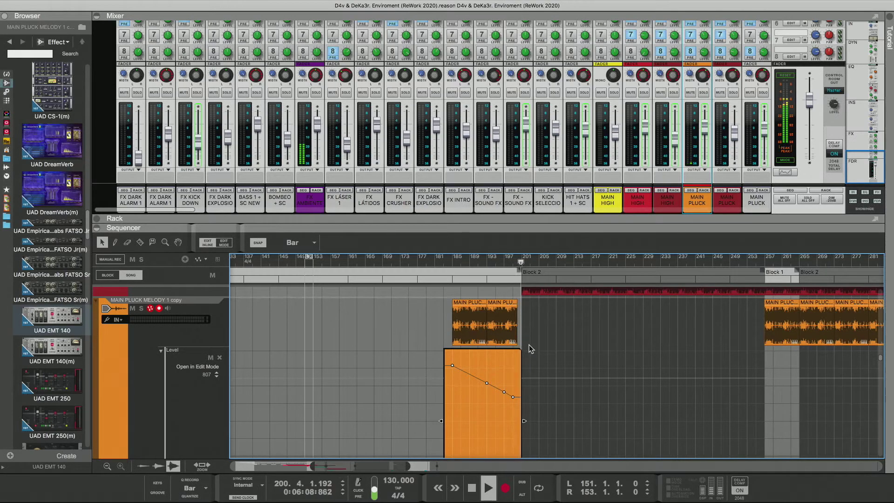
pyautogui.click(508, 279)
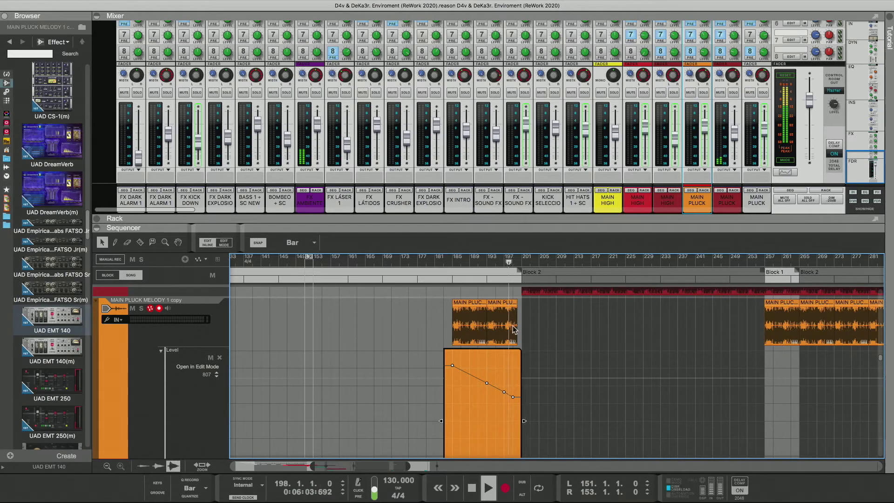
# Step: Extend the second MAIN PLUCK MELODY 1 copy audio clip's end back to bar 201
pyautogui.click(514, 328)
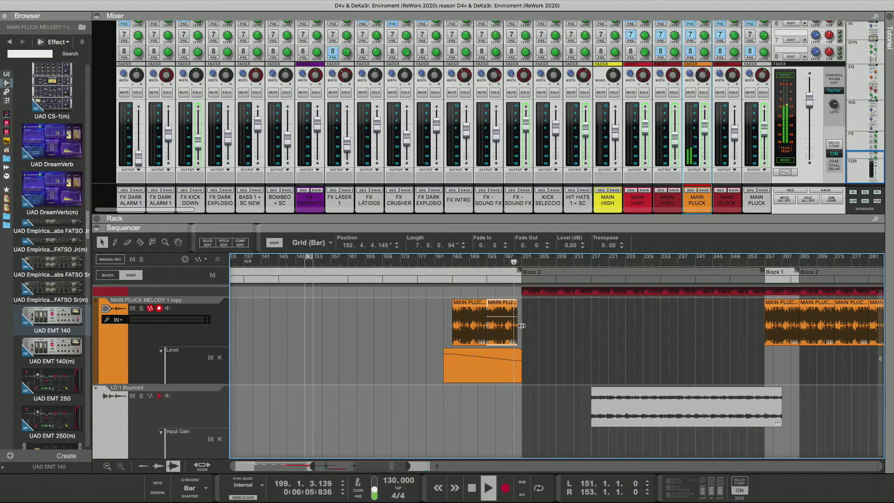
pyautogui.moveTo(522, 325); pyautogui.dragTo(523, 327)
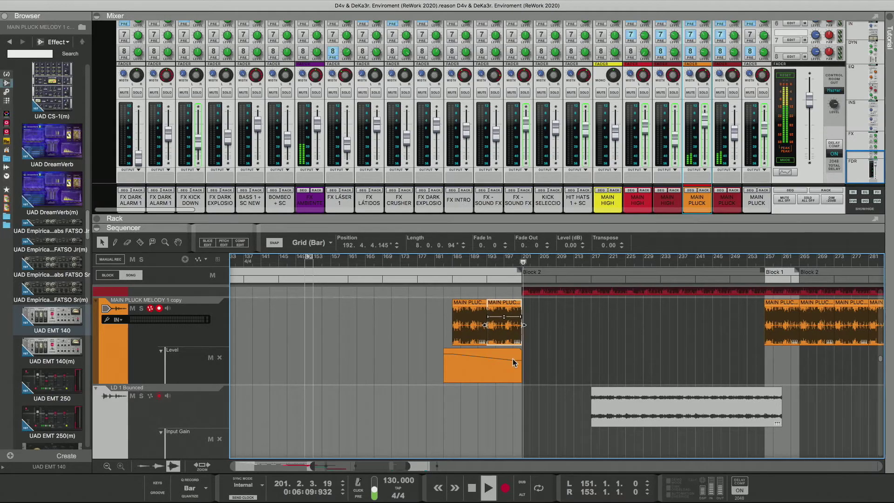
pyautogui.click(556, 362)
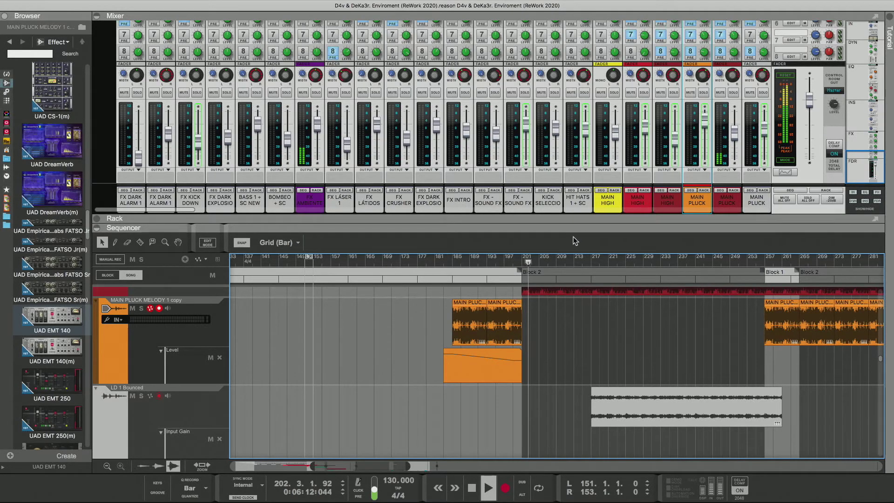
# Step: Maximize the sequencer area and move the audio and level clips of MAIN HIGH BASS MELODY 2 and MELODY 1 copy to bar 217
pyautogui.scroll(5, 585, 285)
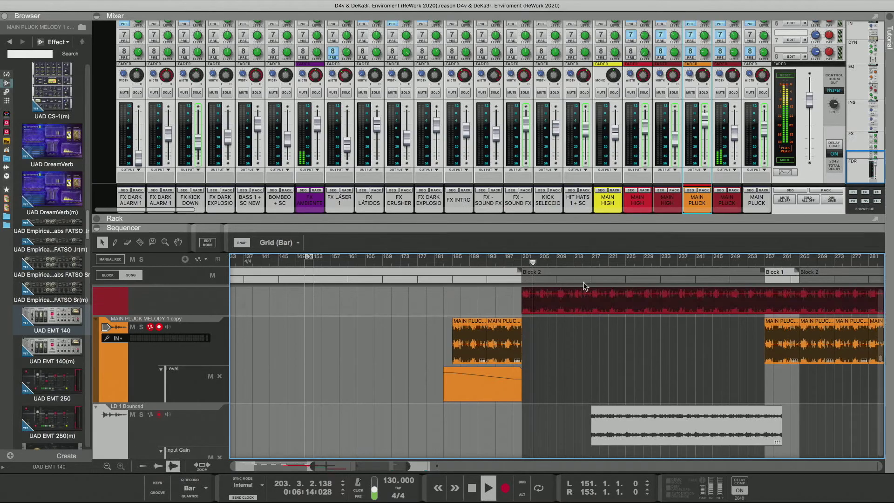
pyautogui.scroll(5, 585, 286)
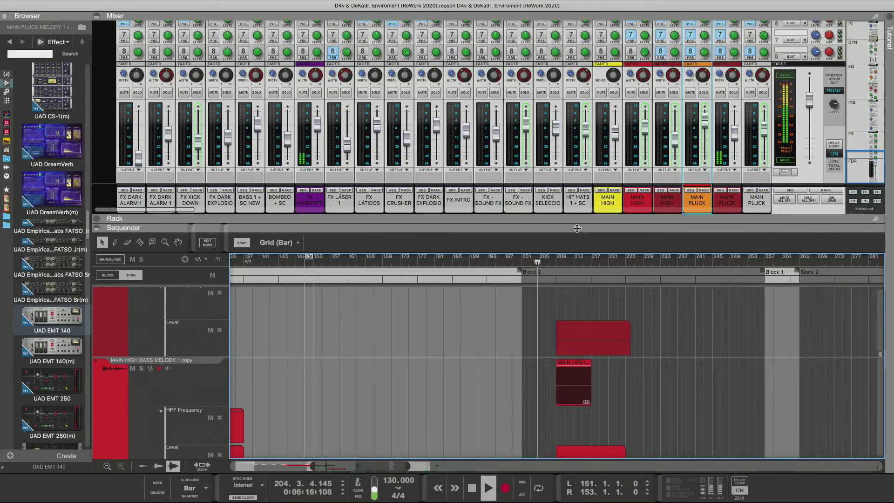
pyautogui.moveTo(577, 228); pyautogui.dragTo(577, 34)
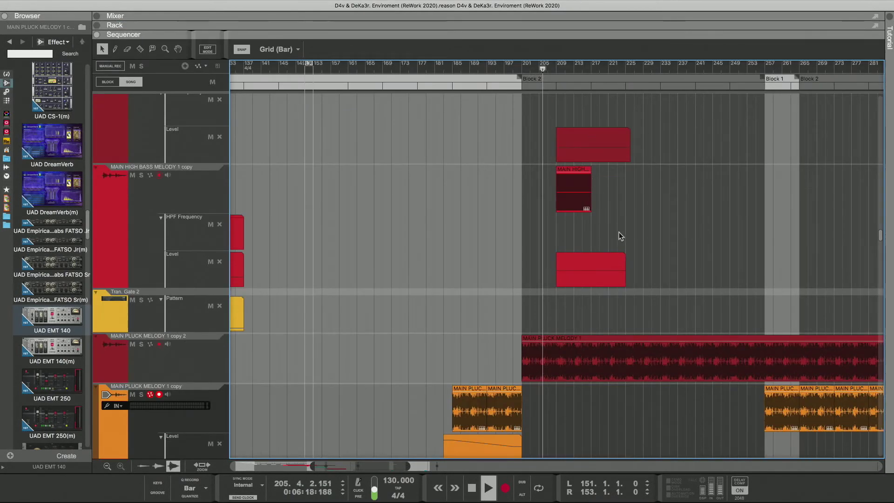
pyautogui.scroll(4, 621, 236)
pyautogui.scroll(2, 622, 229)
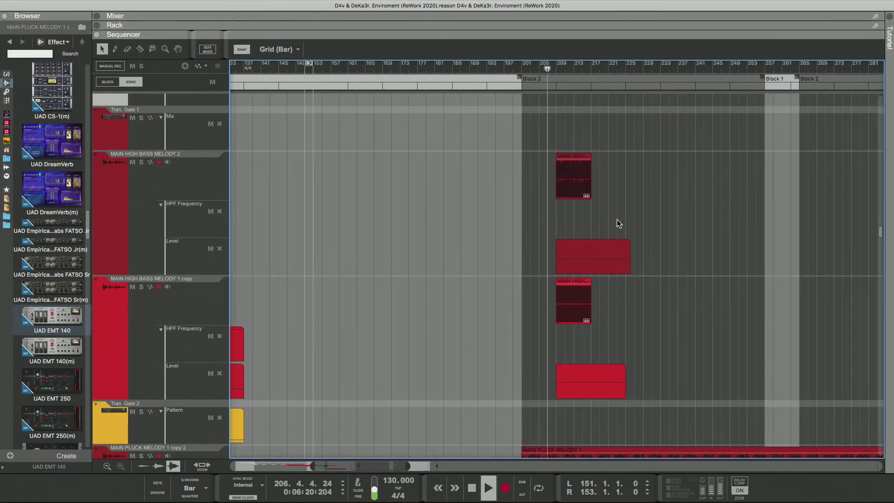
pyautogui.moveTo(629, 149); pyautogui.dragTo(607, 380)
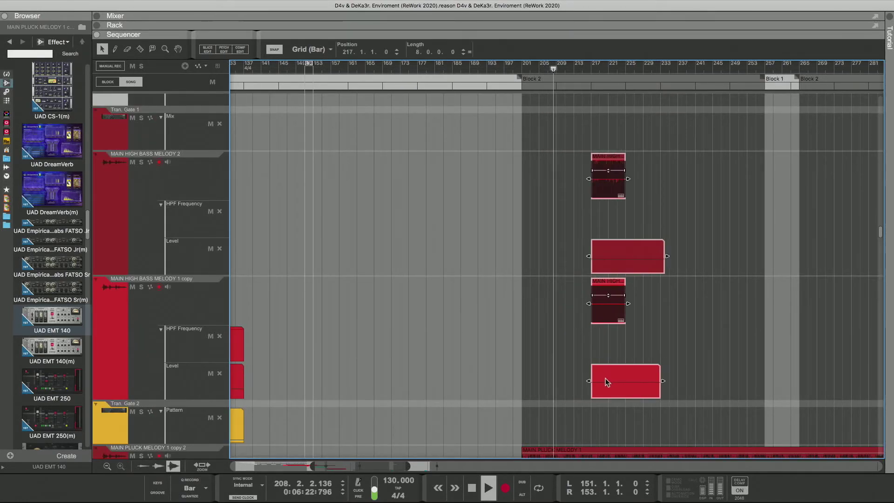
pyautogui.click(628, 342)
# Step: Examine the clips on the drum, voice, synth and FX tracks around bars 201 to 265 during playback
pyautogui.scroll(-15, 628, 343)
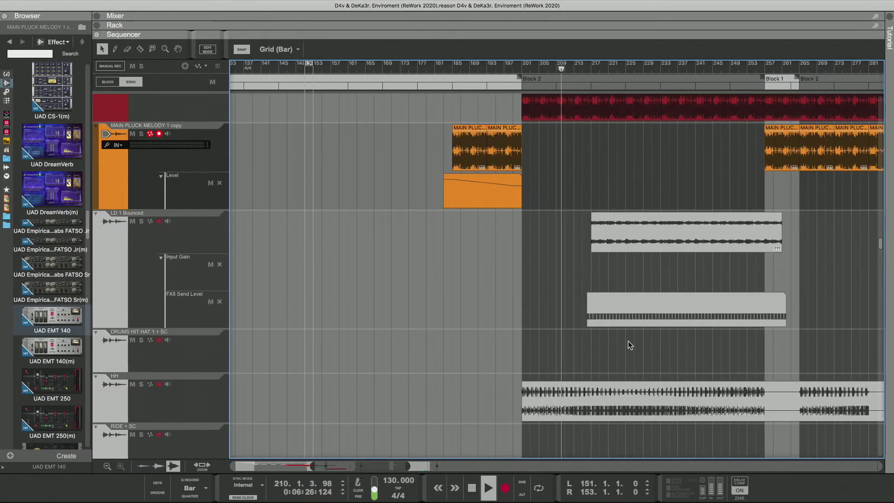
pyautogui.scroll(-4, 629, 345)
pyautogui.scroll(-12, 628, 344)
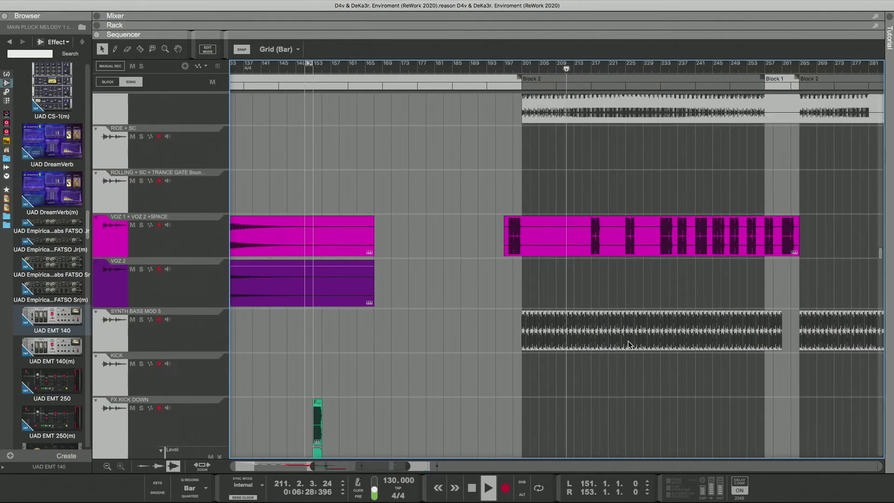
pyautogui.scroll(-12, 628, 344)
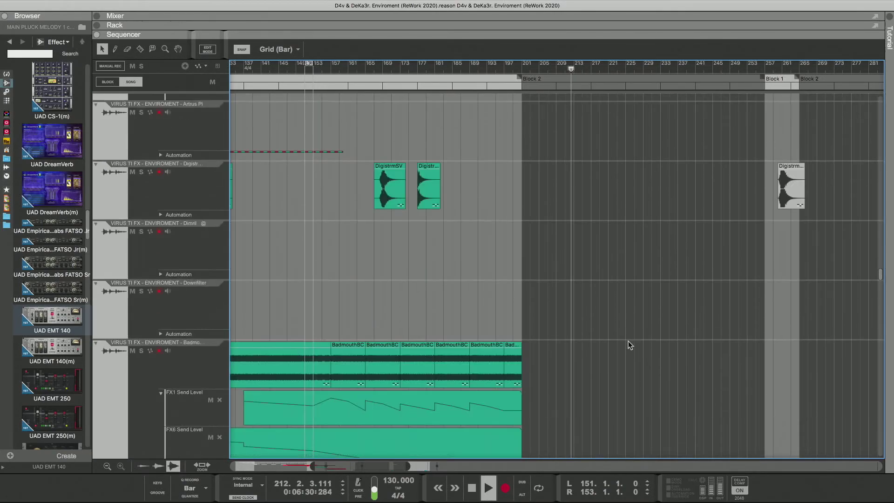
pyautogui.scroll(-12, 628, 341)
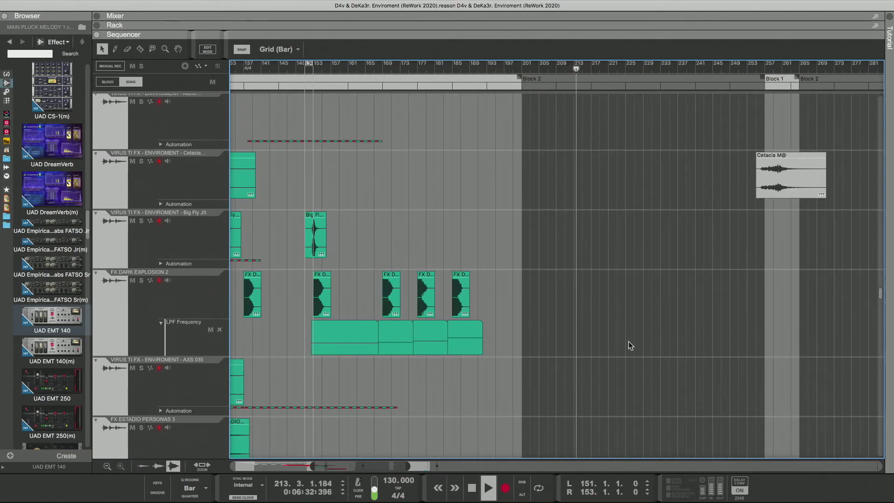
pyautogui.scroll(20, 628, 344)
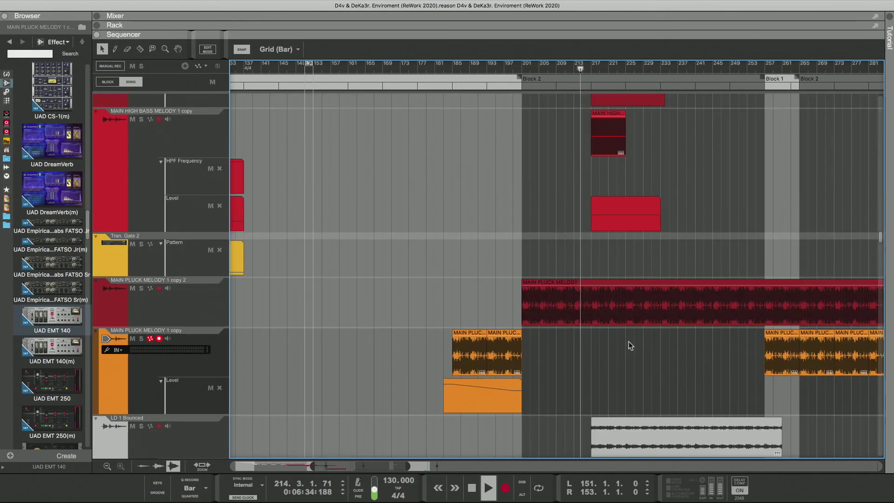
pyautogui.scroll(12, 629, 344)
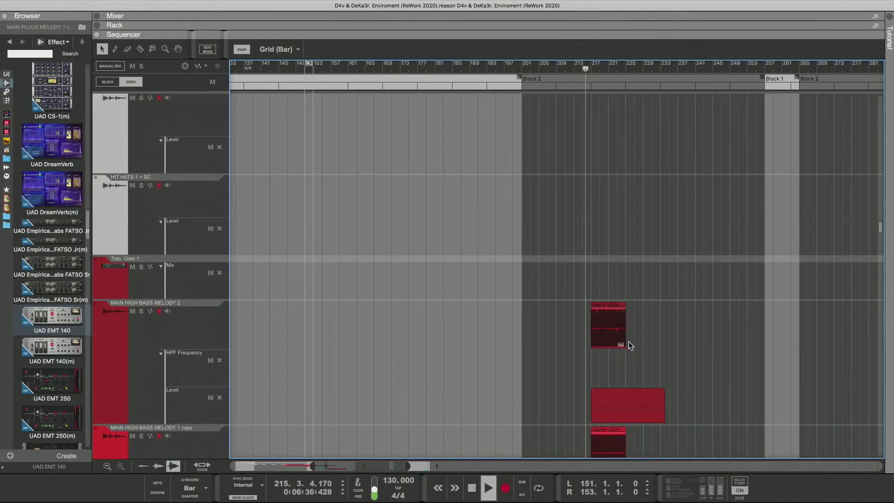
pyautogui.scroll(-4, 630, 345)
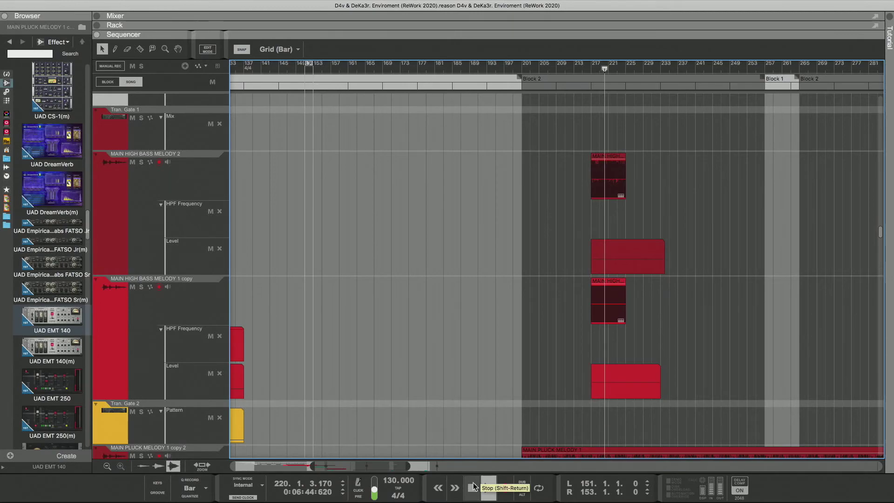
# Step: Try a copy of LD 1 Bounced's Input Gain automation clip, trimmed to start at bar 217 with 44 bars' length, and delete it
pyautogui.scroll(-6, 524, 344)
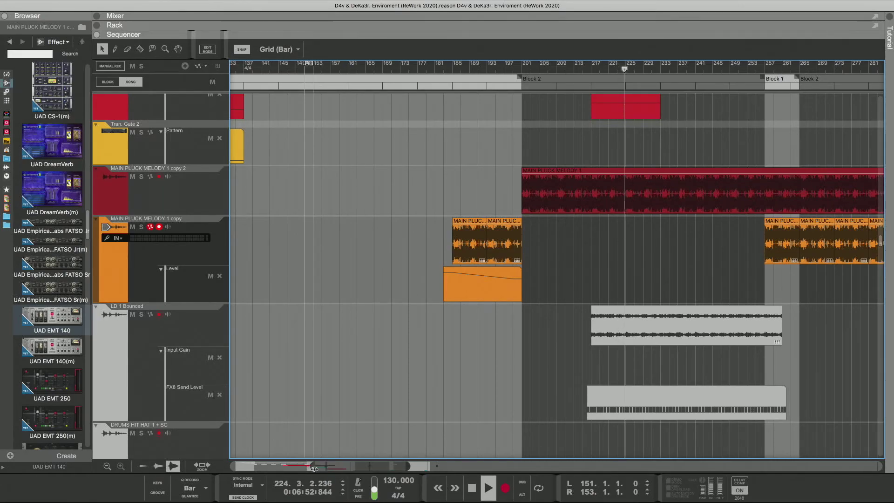
pyautogui.moveTo(312, 465); pyautogui.dragTo(251, 466)
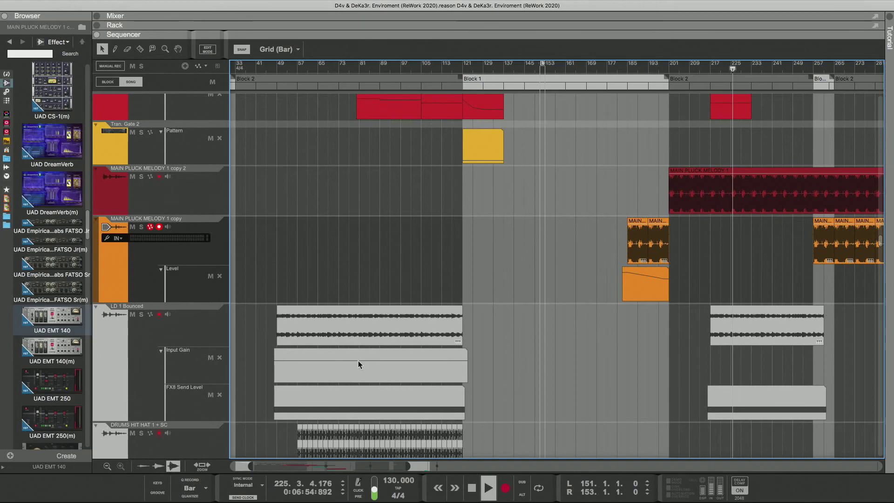
pyautogui.moveTo(359, 368); pyautogui.dragTo(689, 369)
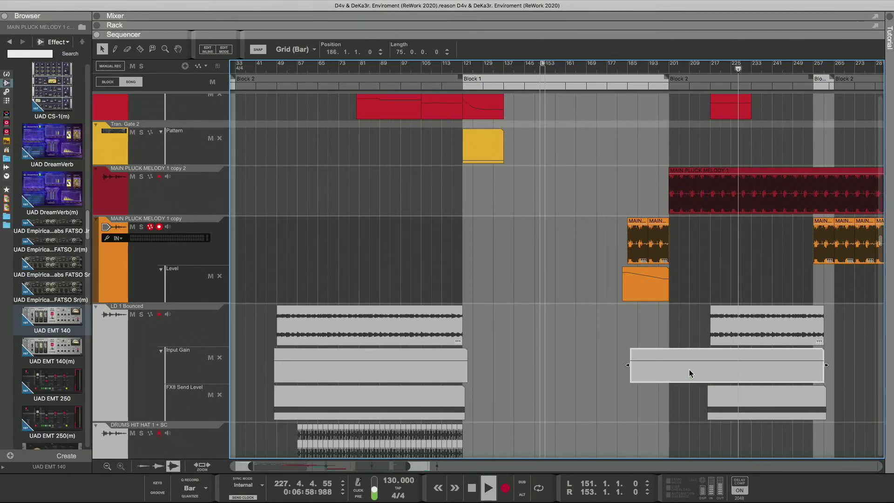
pyautogui.moveTo(629, 365); pyautogui.dragTo(709, 365)
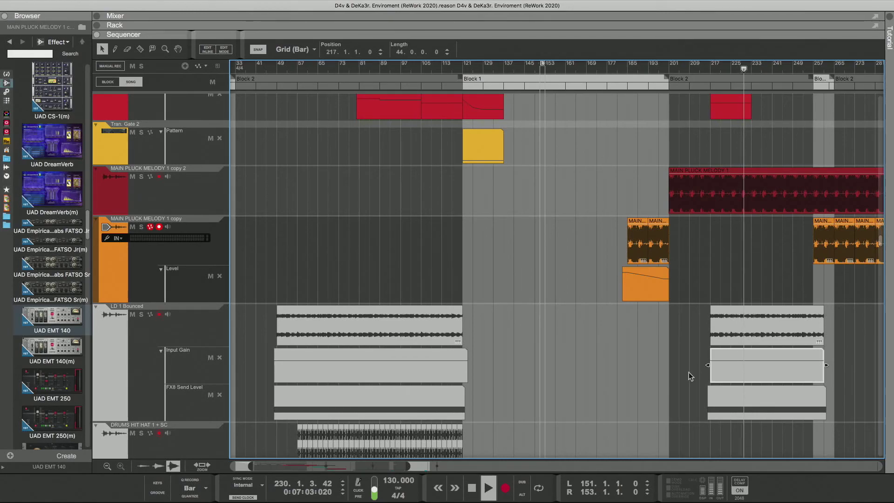
pyautogui.press('Delete')
# Step: Play the arrangement from about bar 199 and stop playback
pyautogui.scroll(10, 644, 334)
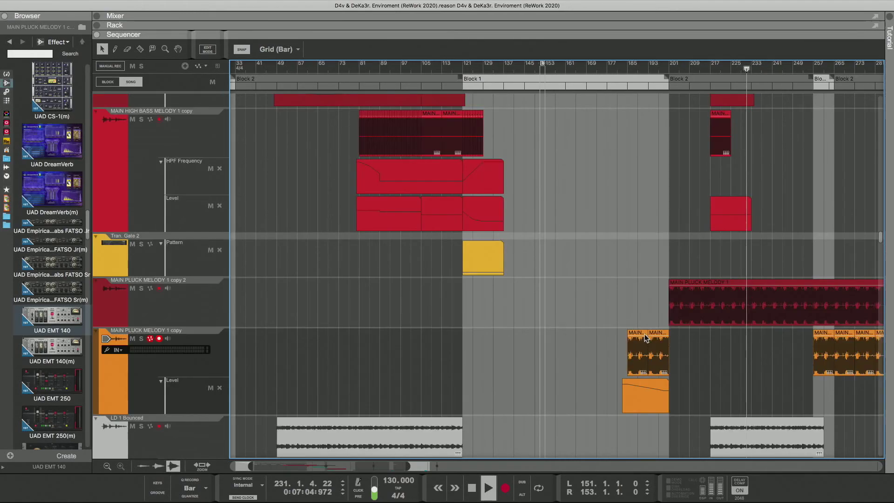
pyautogui.click(662, 68)
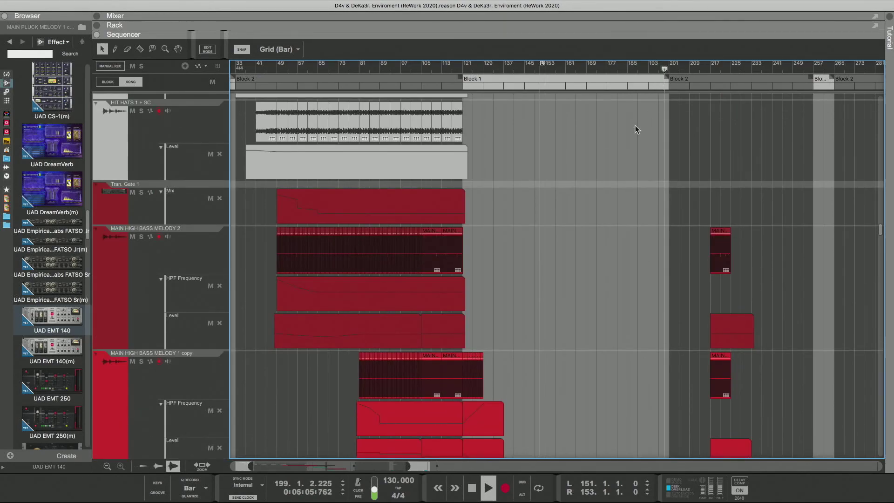
pyautogui.click(471, 488)
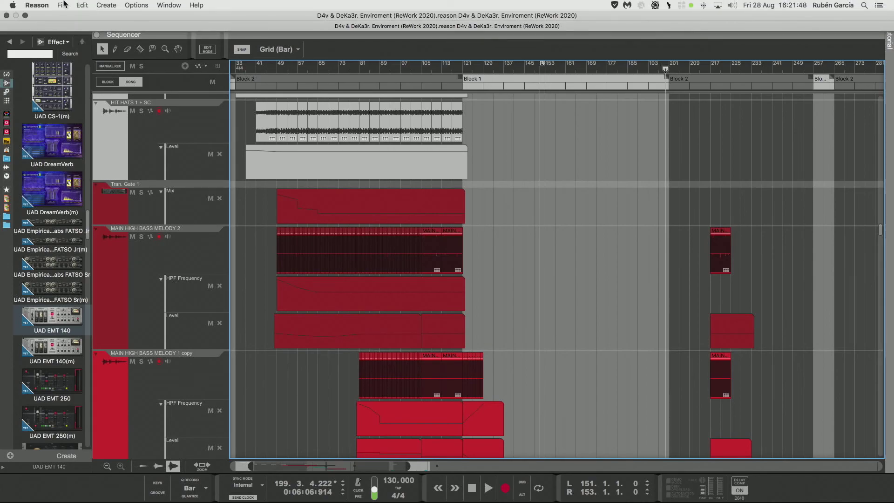
# Step: Open the Song Information and place the text cursor at the end of the More Information text
pyautogui.click(62, 5)
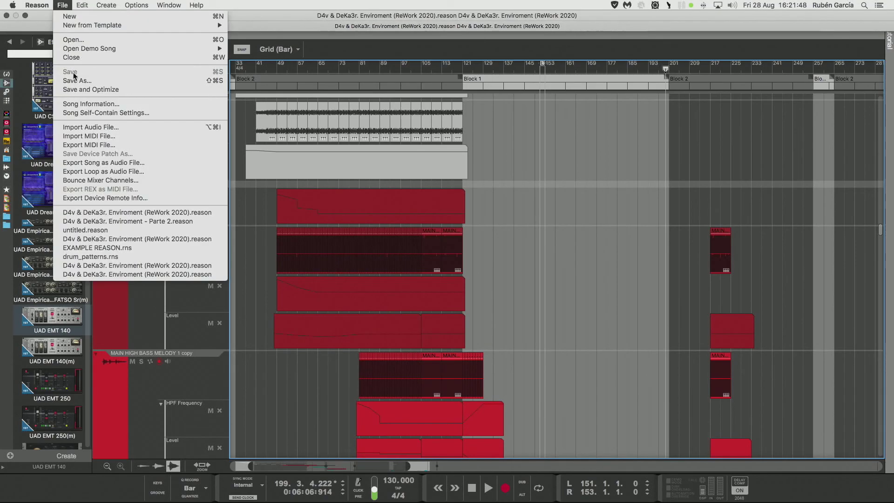
pyautogui.click(81, 111)
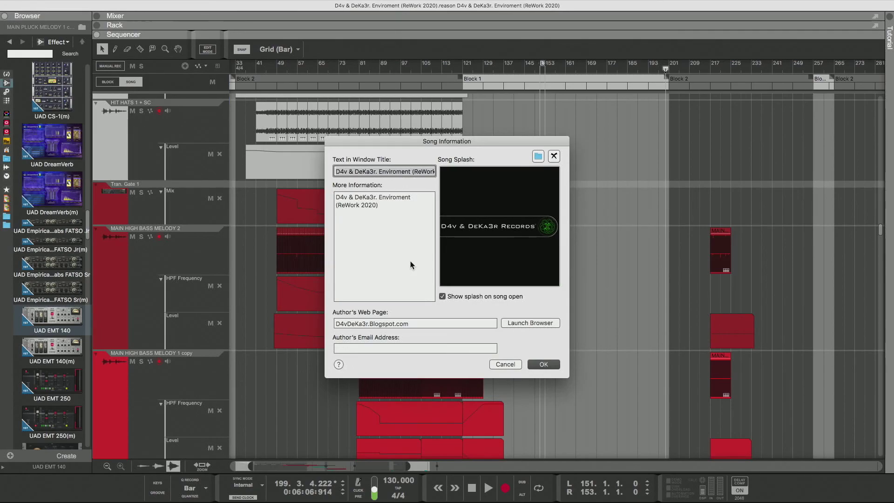
pyautogui.click(406, 259)
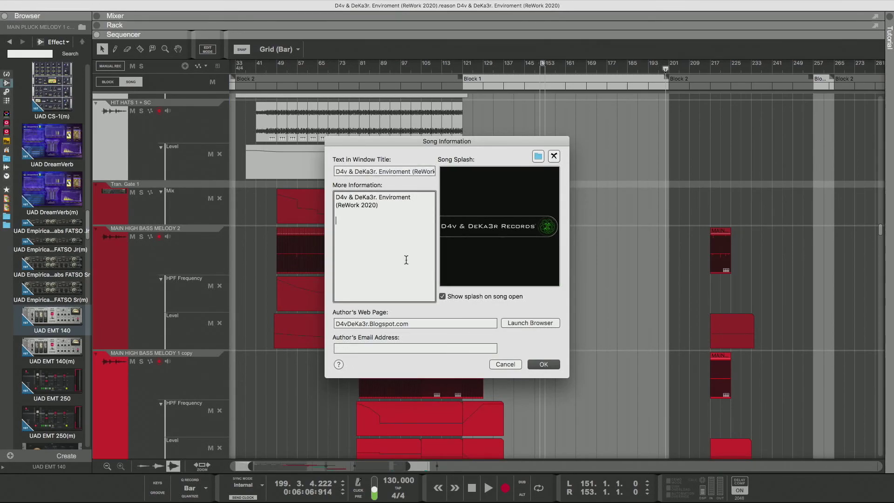